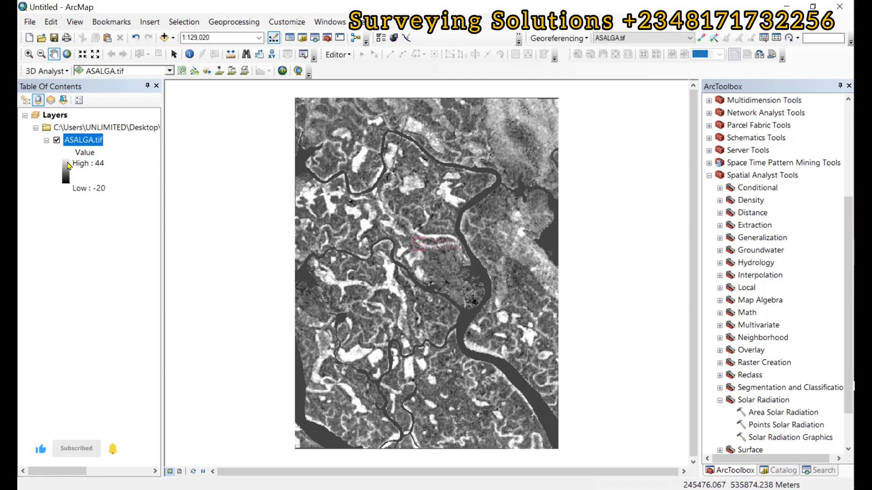
Step: Apply the red-yellow-cyan-blue colour ramp to the ASALGA.tif layer and invert it so the highest elevations are red
click(67, 167)
click(100, 199)
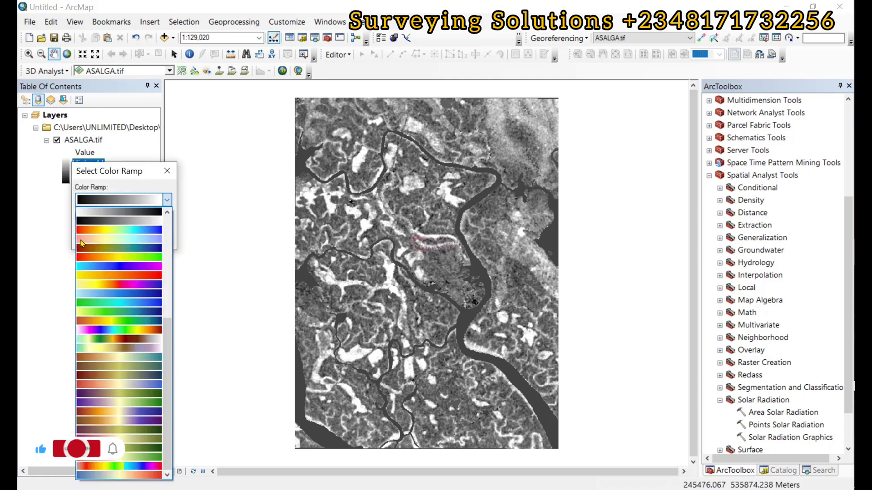
click(83, 230)
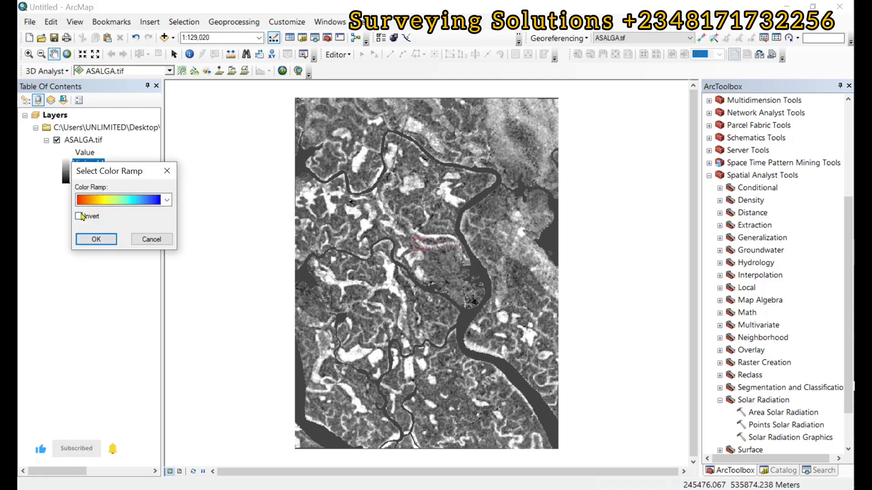
click(94, 239)
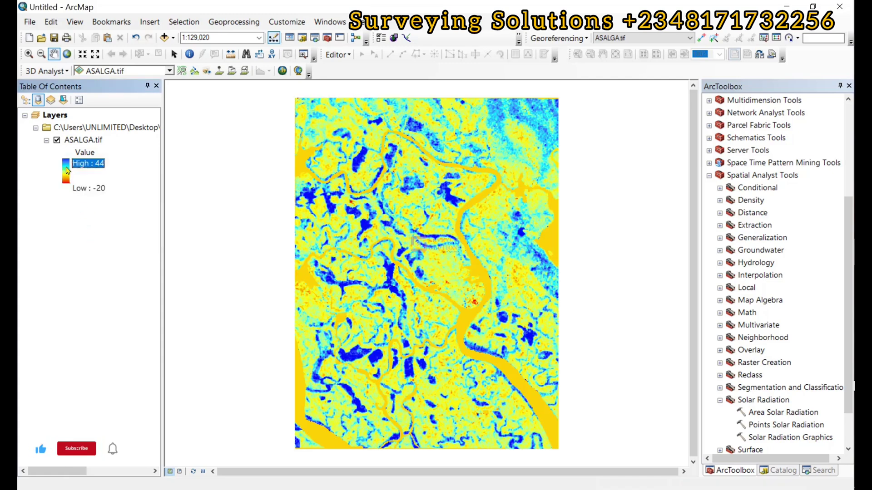
click(68, 172)
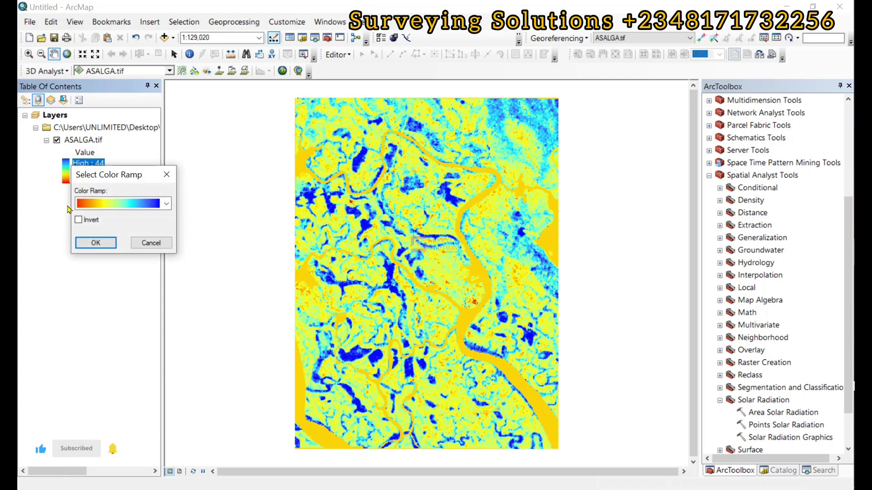
click(79, 219)
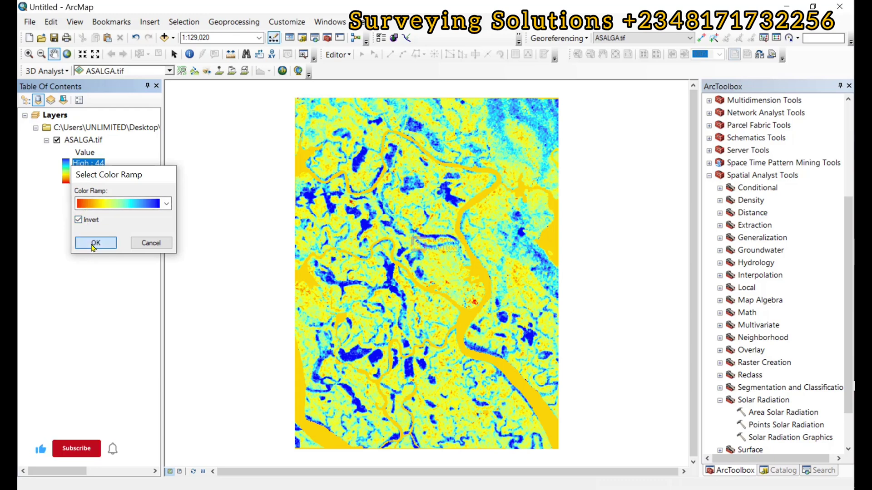
click(93, 243)
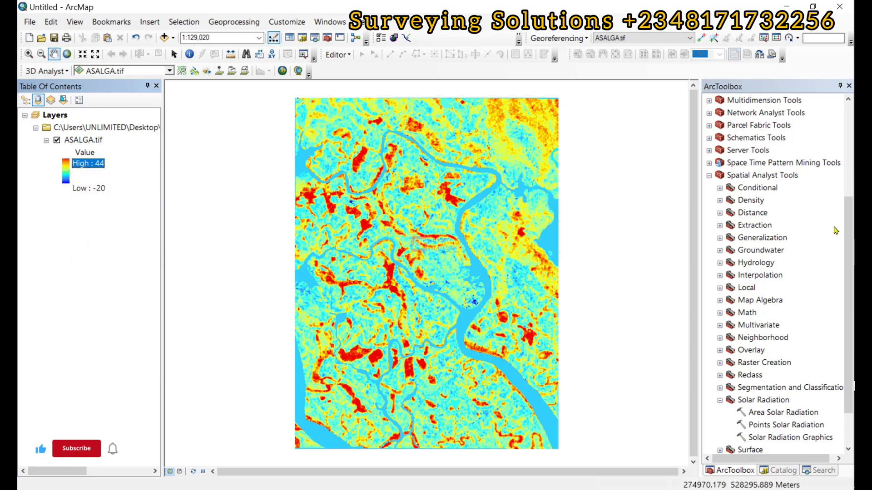
Step: Switch to the Solar Radiation Modeling document in Word and read the influencing factors, applications, required data and first steps of the ArcGIS procedure
key(alt+Tab)
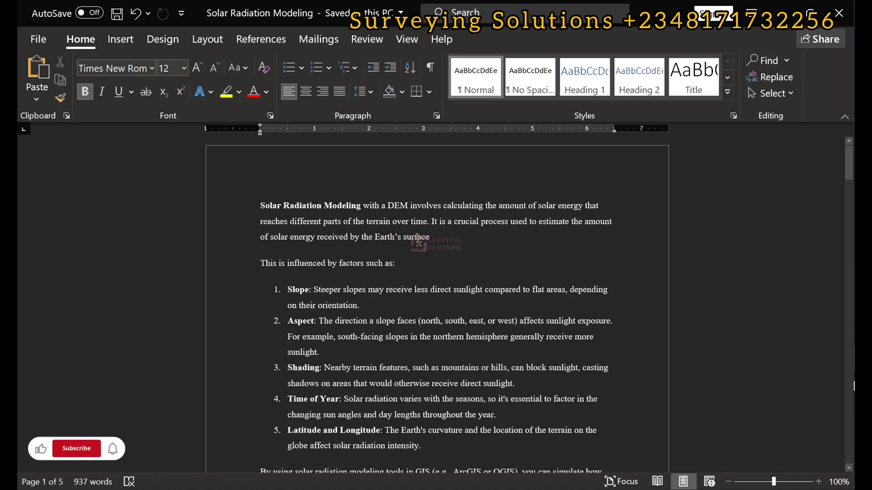
scroll(319, 266, down, 2)
scroll(320, 266, down, 1)
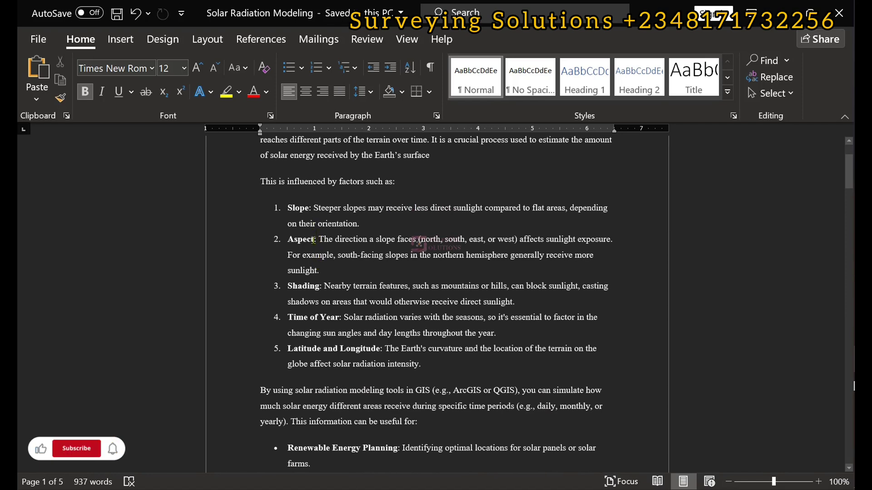
scroll(312, 299, down, 2)
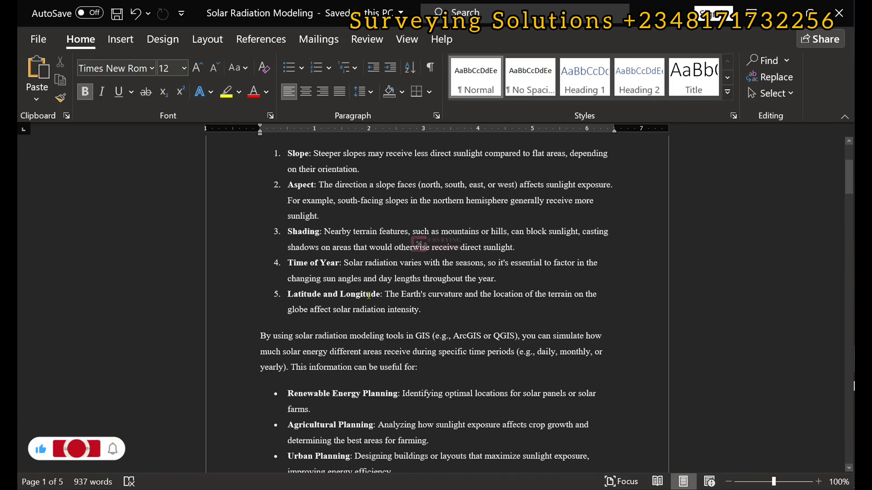
scroll(345, 290, down, 4)
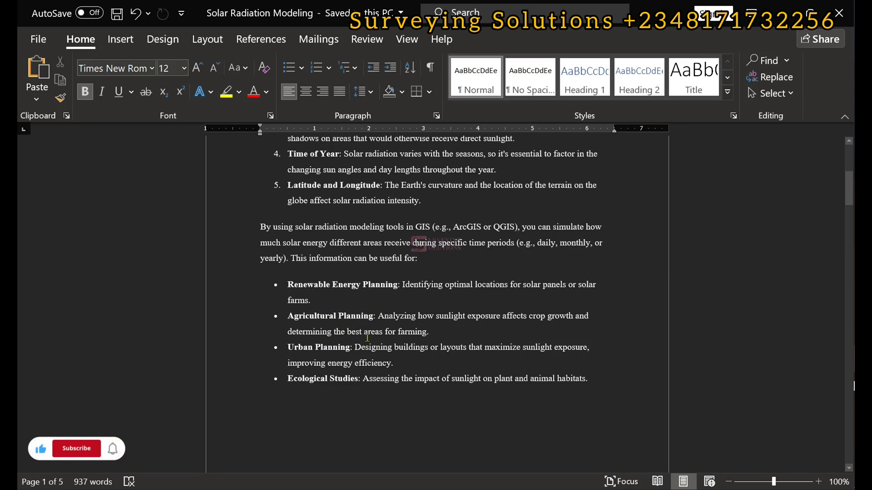
scroll(367, 339, down, 5)
scroll(364, 323, down, 3)
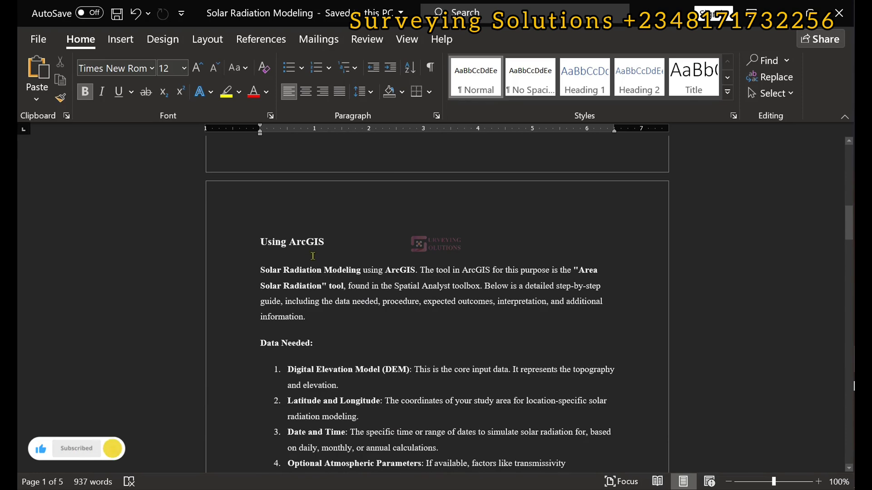
scroll(382, 322, down, 2)
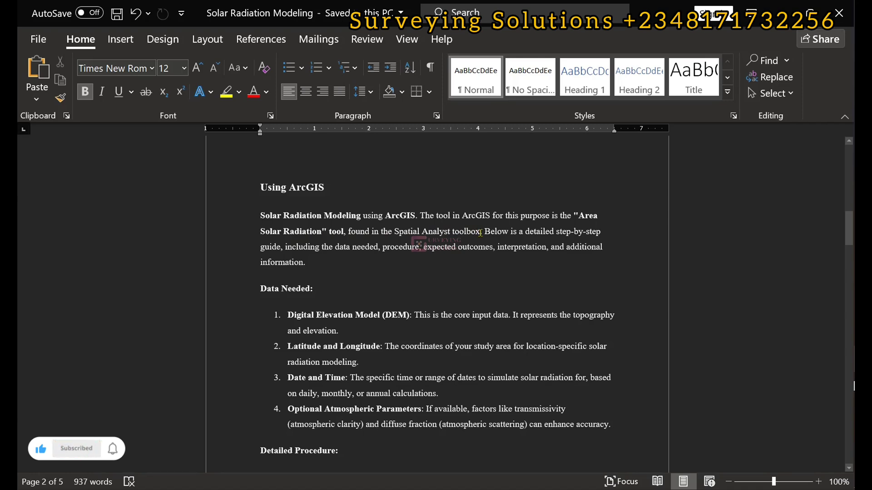
scroll(477, 233, down, 3)
scroll(480, 233, down, 1)
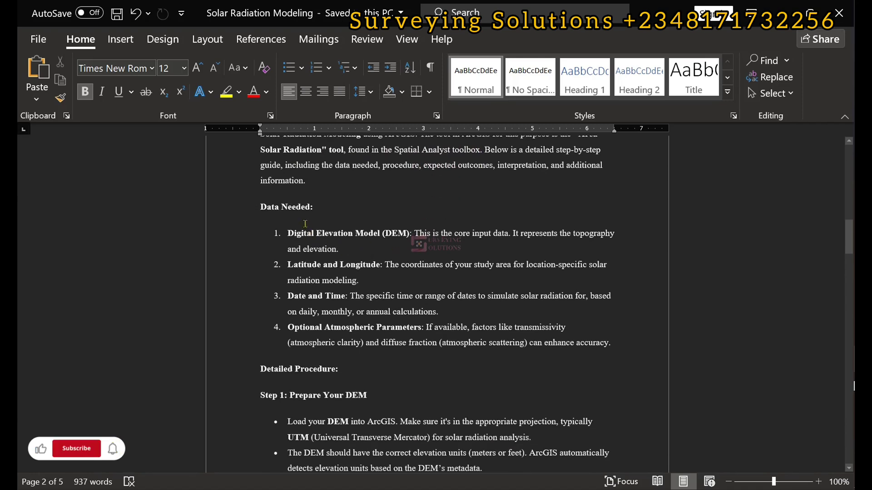
scroll(302, 213, down, 8)
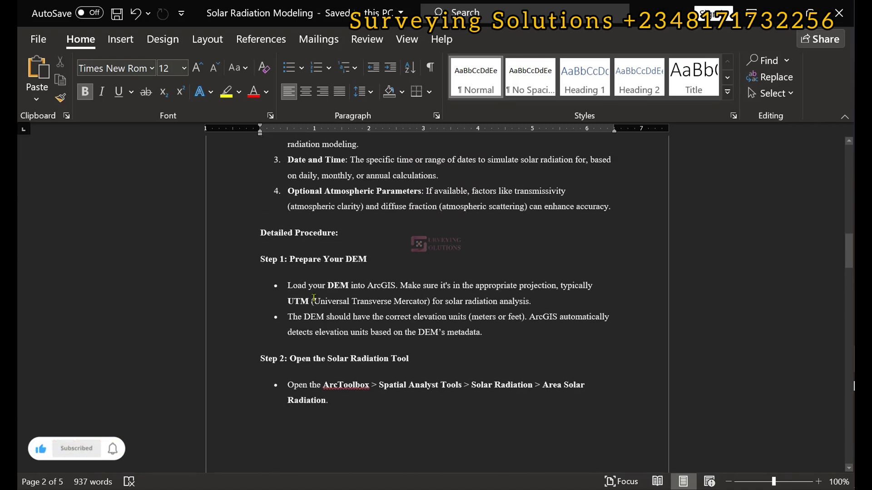
scroll(314, 298, down, 1)
scroll(314, 298, down, 8)
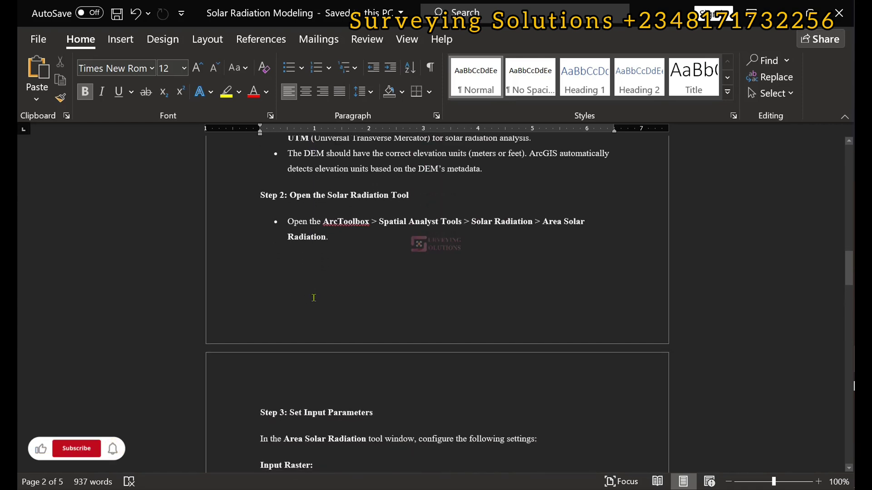
scroll(314, 297, up, 9)
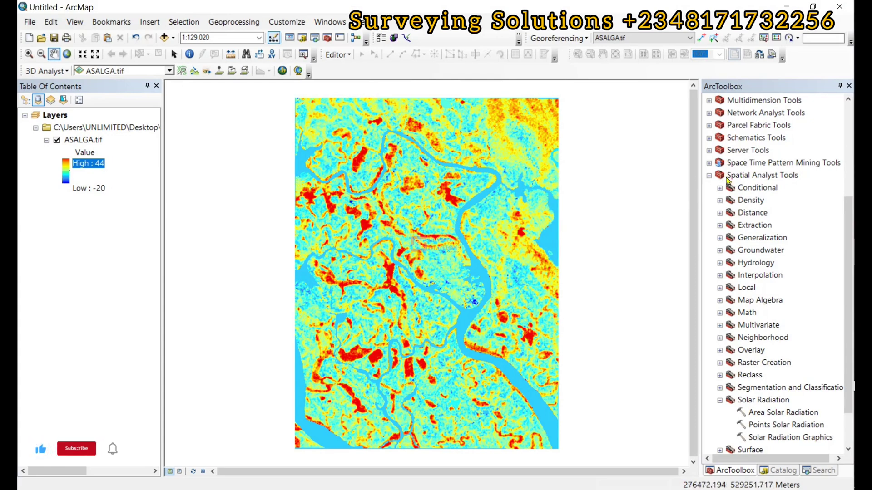
Step: Open the Area Solar Radiation tool from Spatial Analyst Tools, set ASALGA.tif as the input raster and check the latitude parameter's help
scroll(766, 334, down, 1)
scroll(766, 334, down, 1)
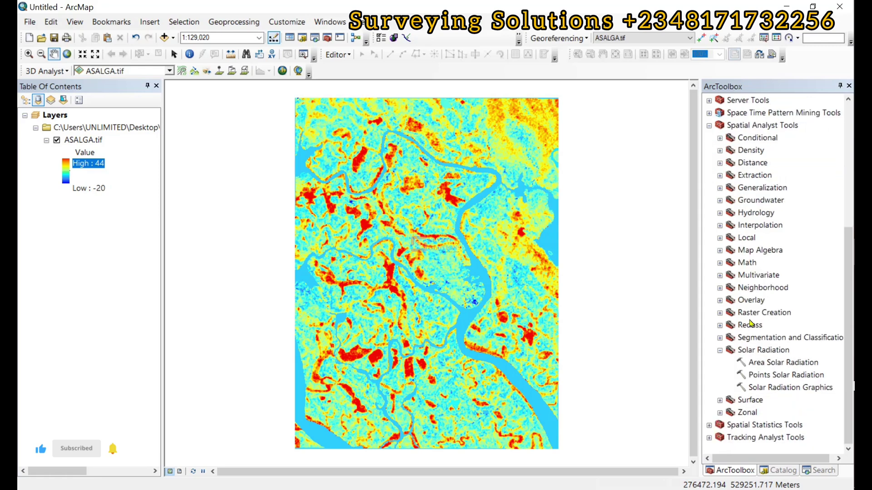
double_click(777, 364)
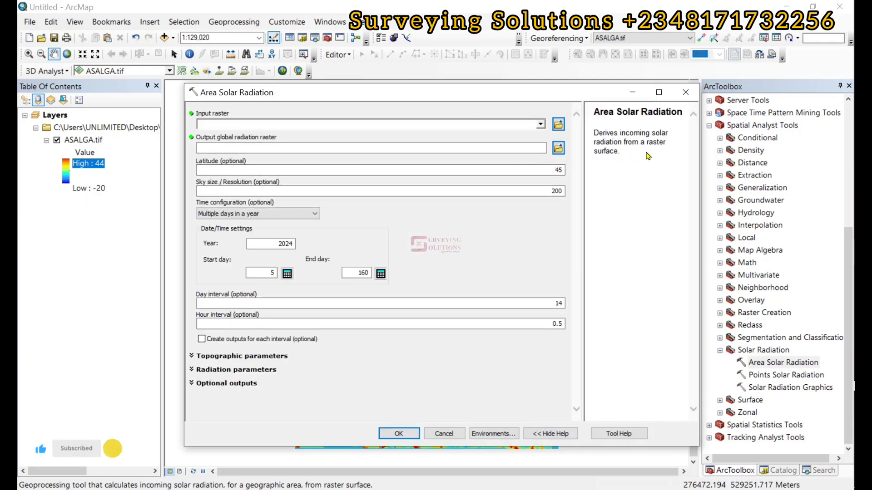
click(536, 122)
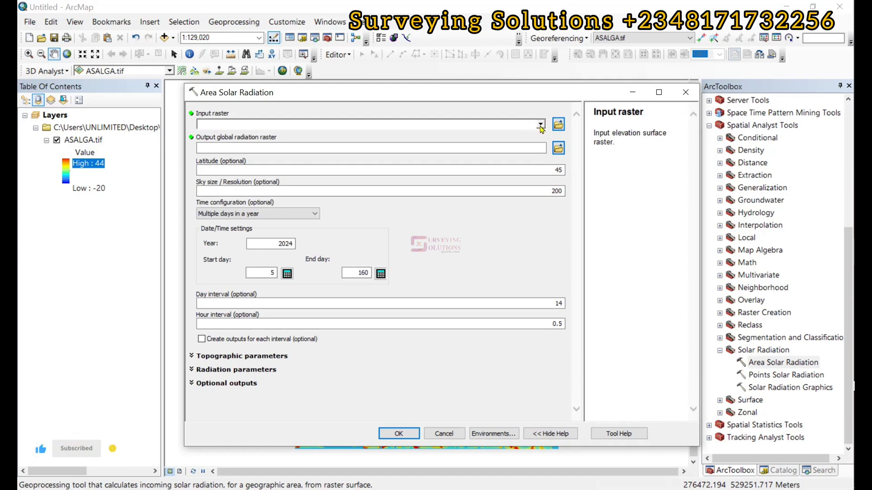
click(540, 125)
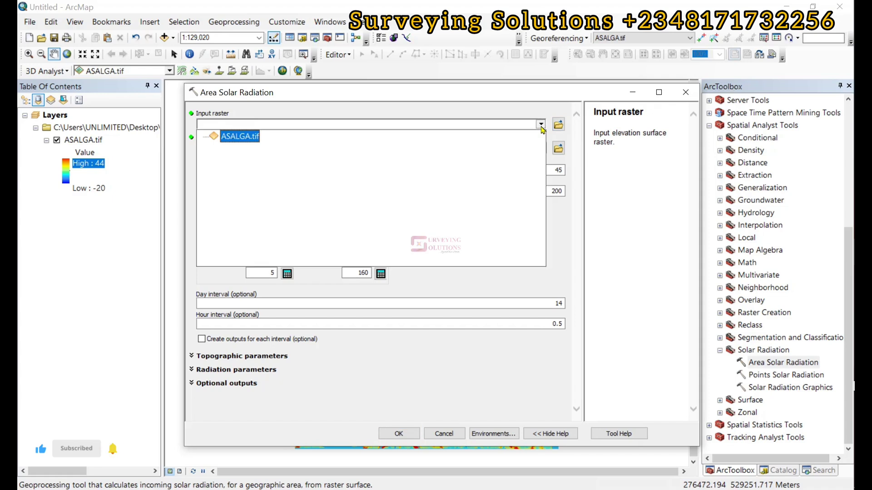
click(232, 142)
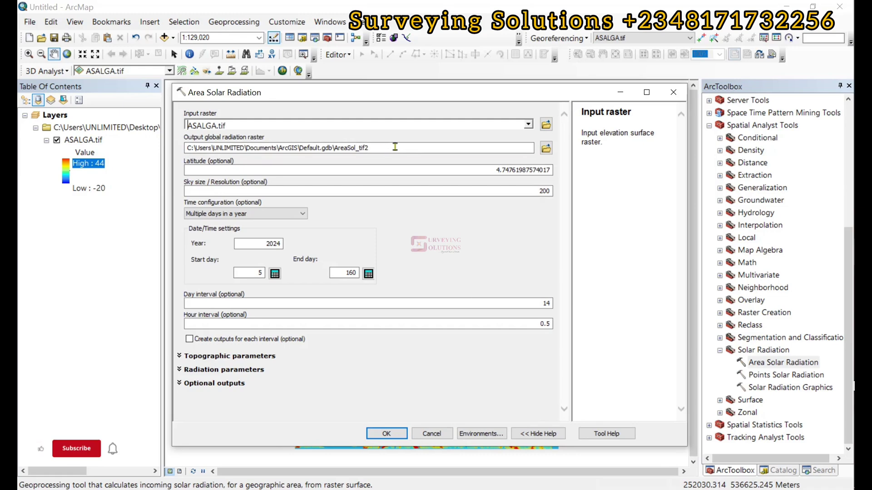
click(250, 170)
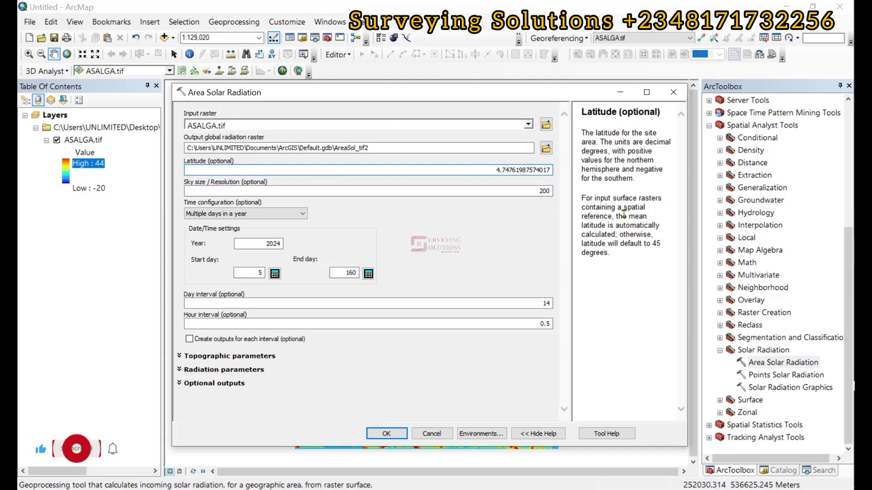
Step: Try the Special days time configuration, and set the time configuration to Within a day instead
click(246, 214)
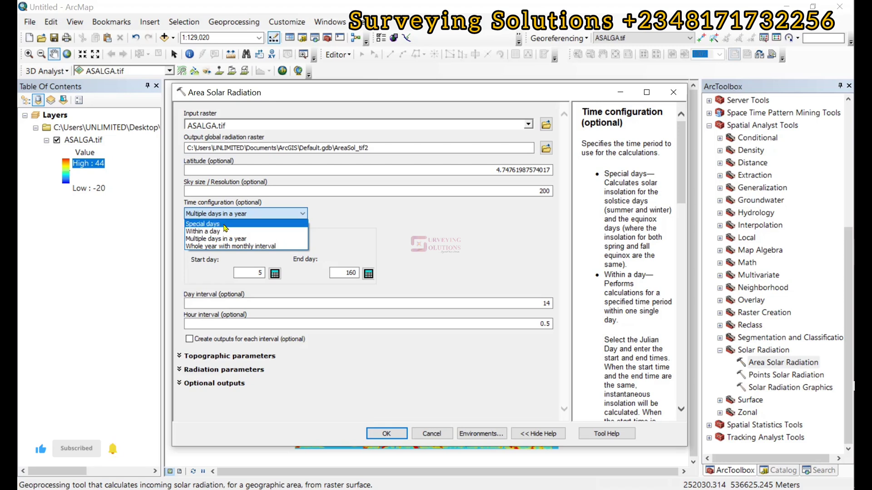
click(224, 224)
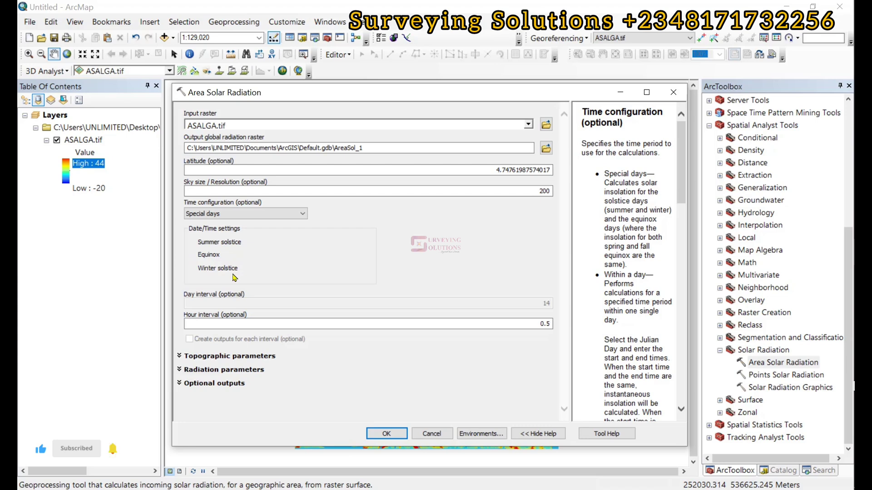
click(302, 214)
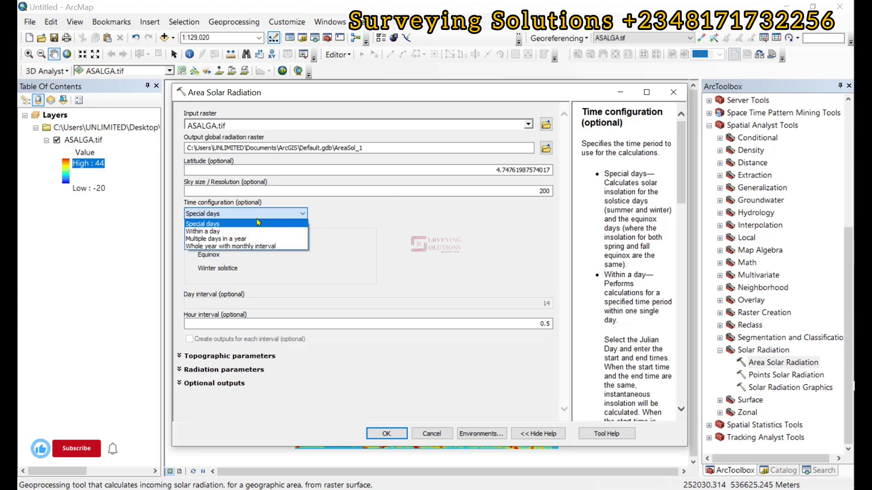
click(231, 232)
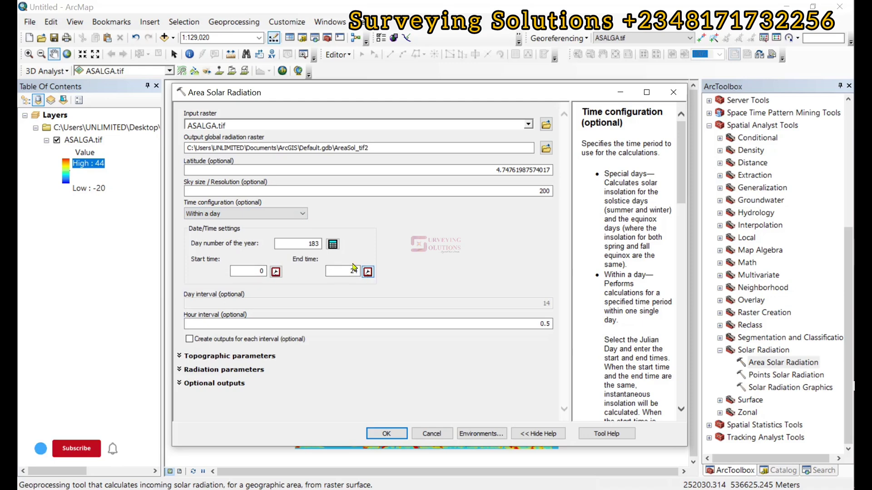
Step: Set the day number of the year by choosing 31 January 2024 in the calendar
click(333, 245)
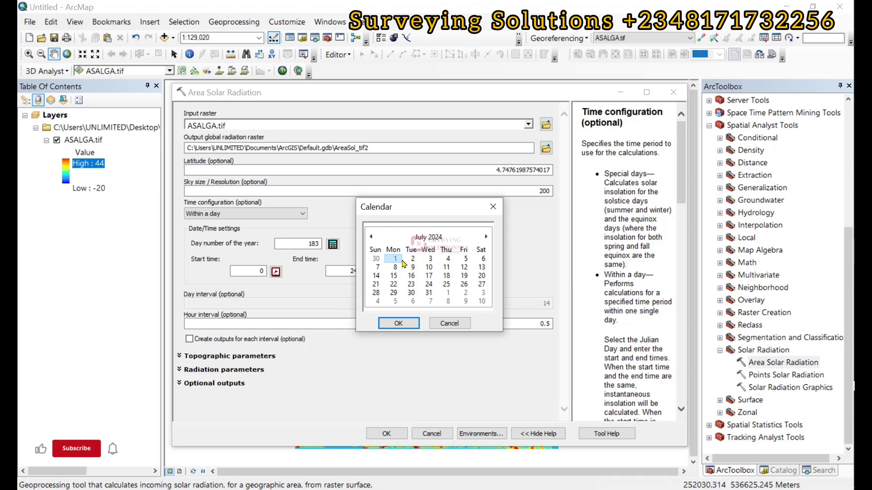
click(371, 237)
click(371, 237)
click(371, 237)
click(371, 236)
click(371, 237)
click(371, 236)
click(427, 293)
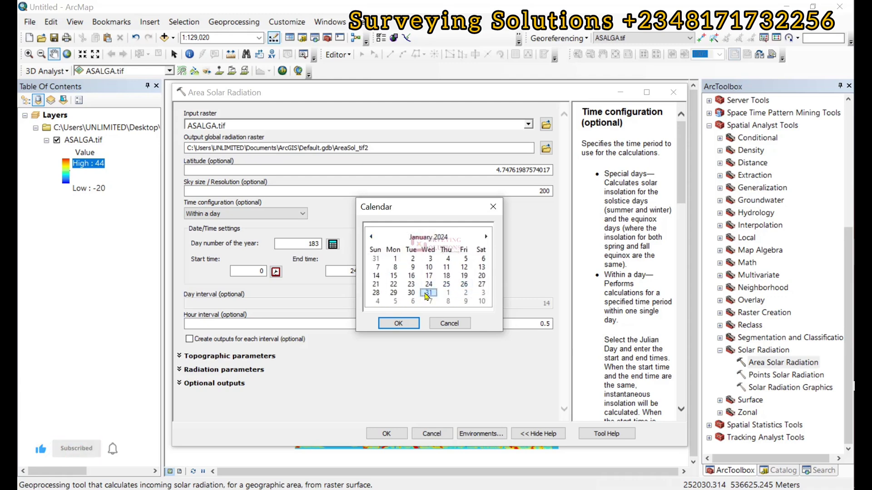
click(398, 323)
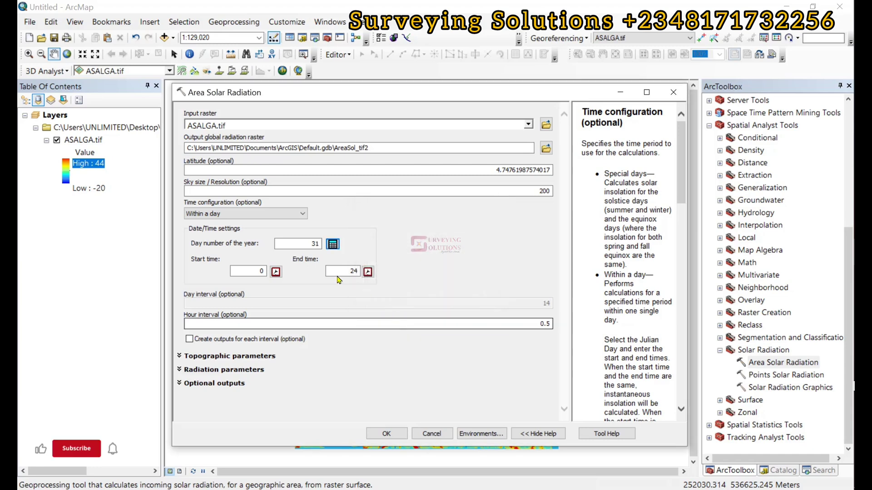
Step: Change the day number of the year by choosing 1 February 2024 in the calendar
click(333, 245)
click(486, 236)
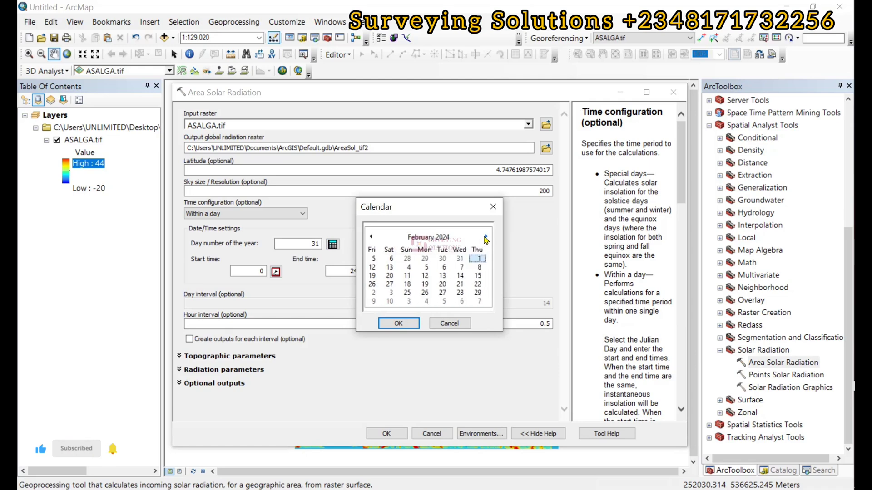
click(399, 322)
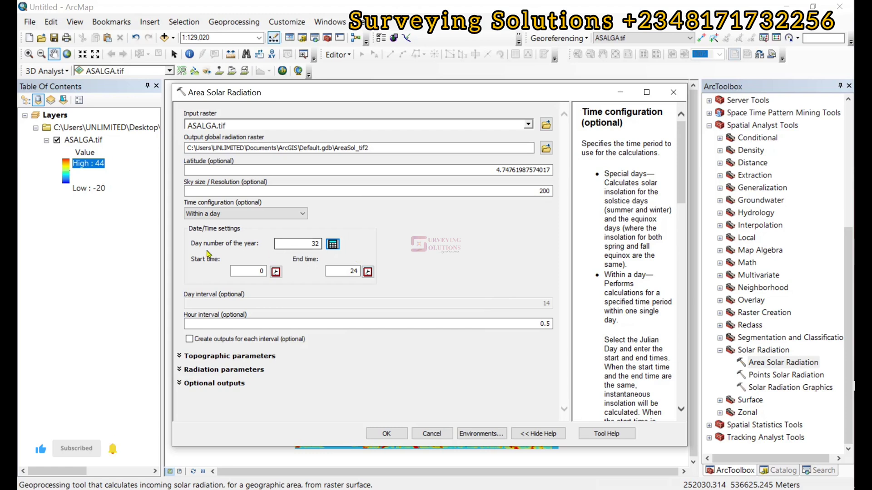
Step: Set the day number of the year to 72 by choosing 12 March 2024 in the calendar
click(332, 244)
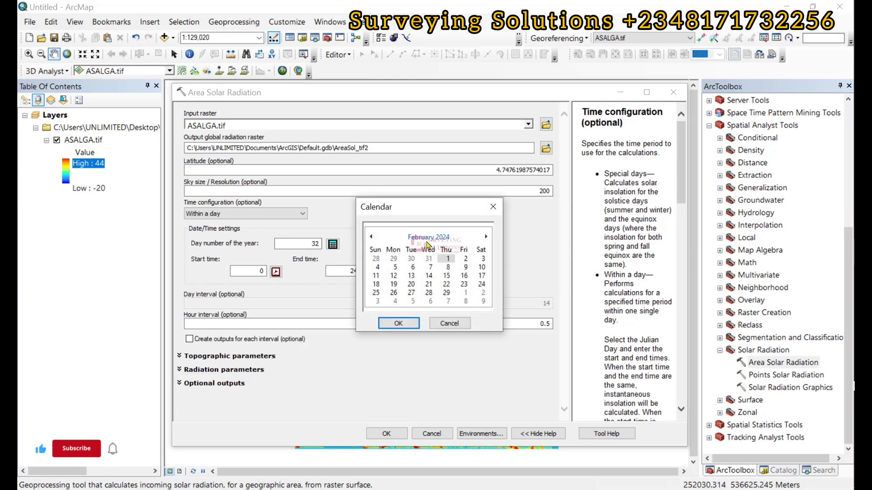
click(486, 237)
click(486, 238)
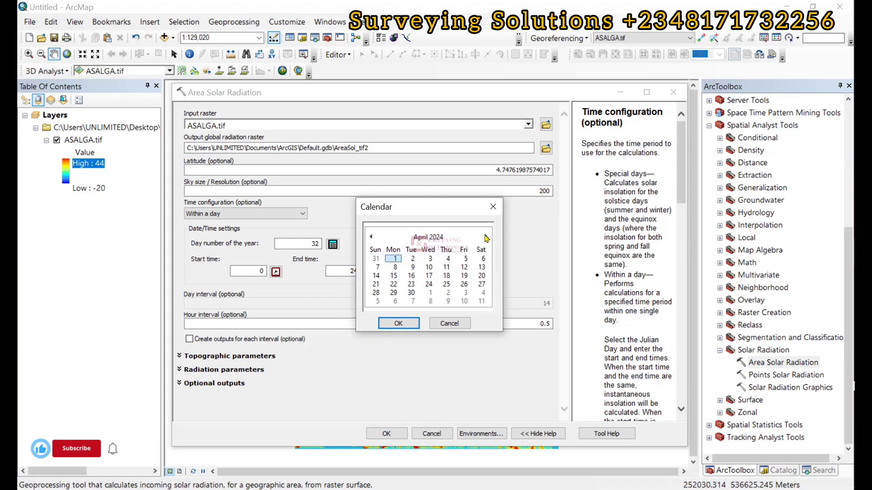
click(371, 237)
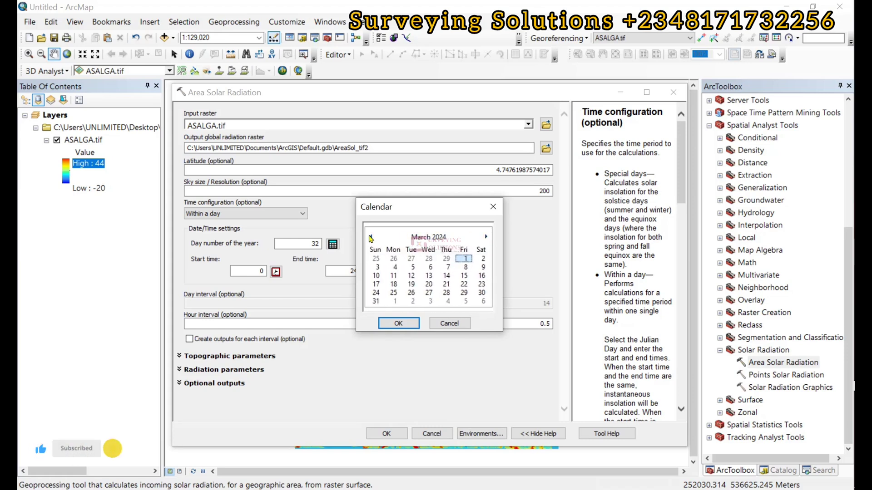
click(411, 276)
click(396, 324)
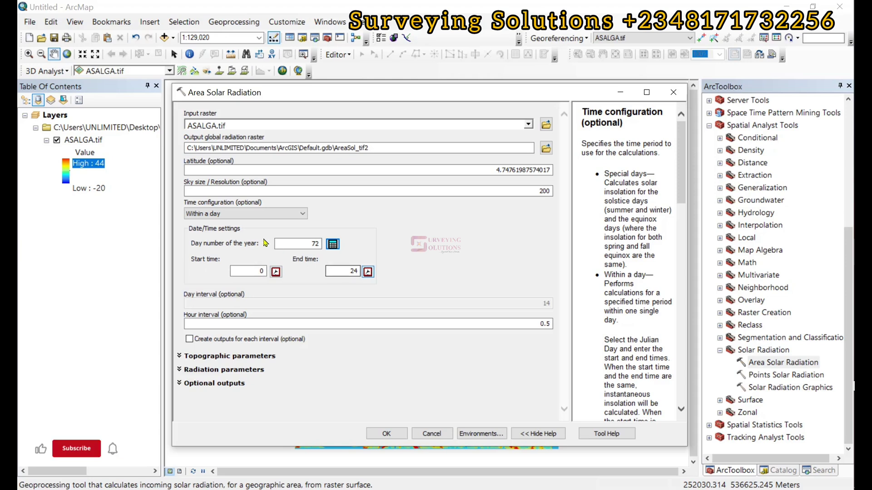
Step: Set the time configuration to Multiple days in a year for 2024, with start day 5 and end day 170
click(261, 214)
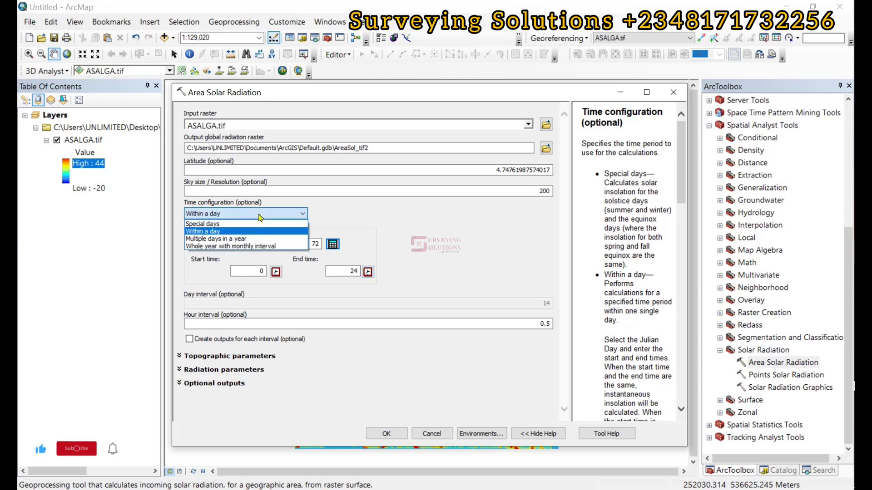
click(247, 239)
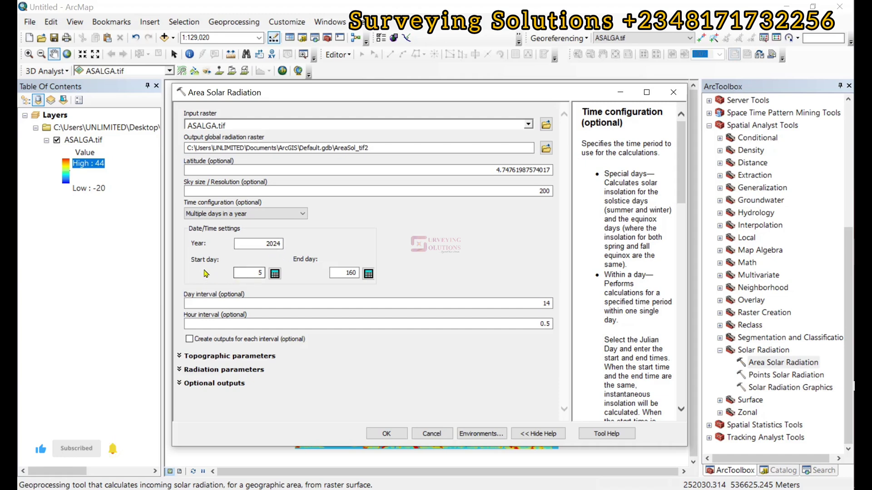
click(275, 273)
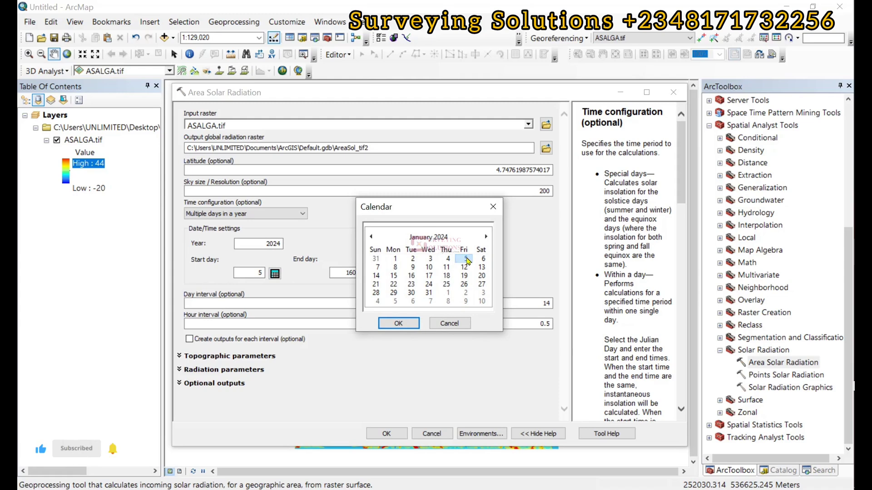
click(399, 323)
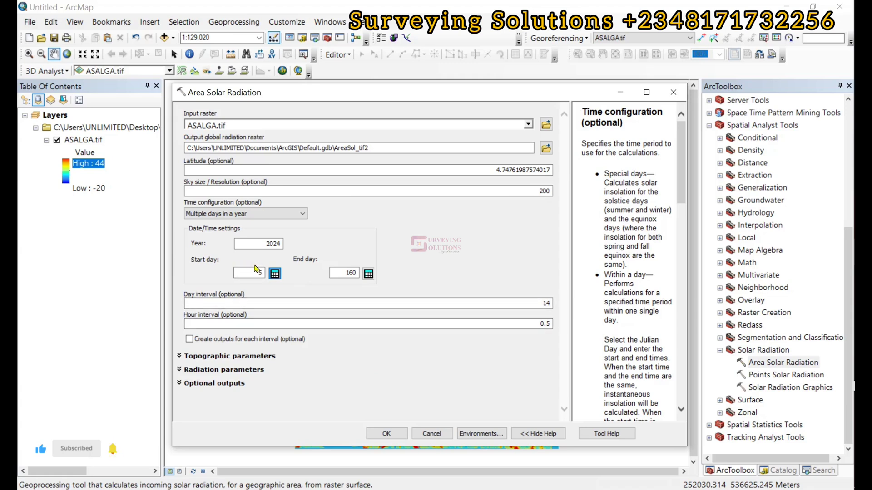
click(368, 273)
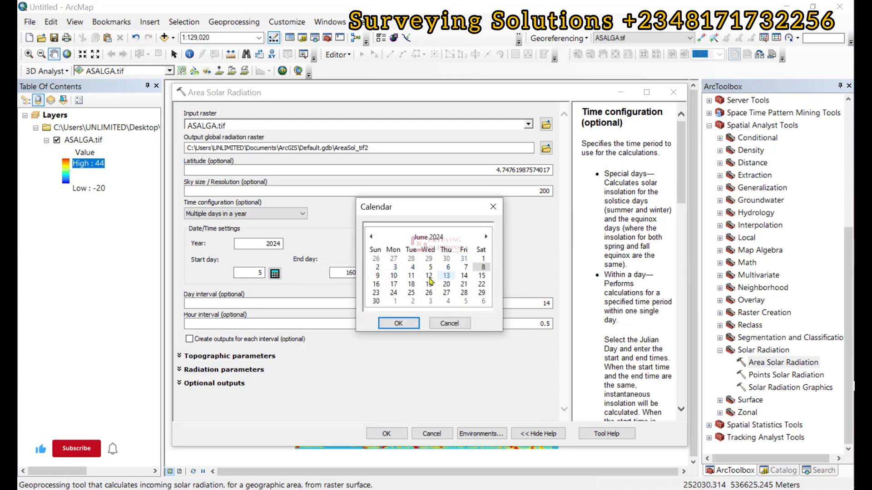
click(399, 323)
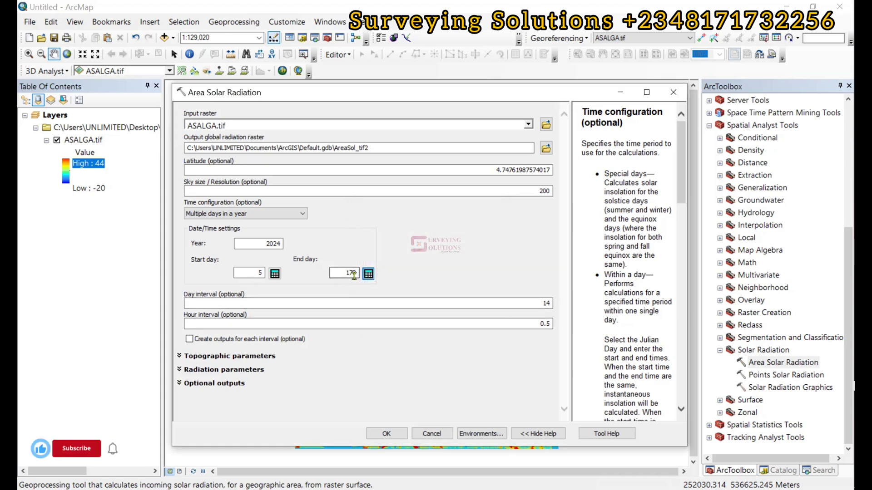
Step: Review the help for the day and hour intervals and the topographic parameters, keeping FROM_DEM as the slope and aspect input type
click(211, 303)
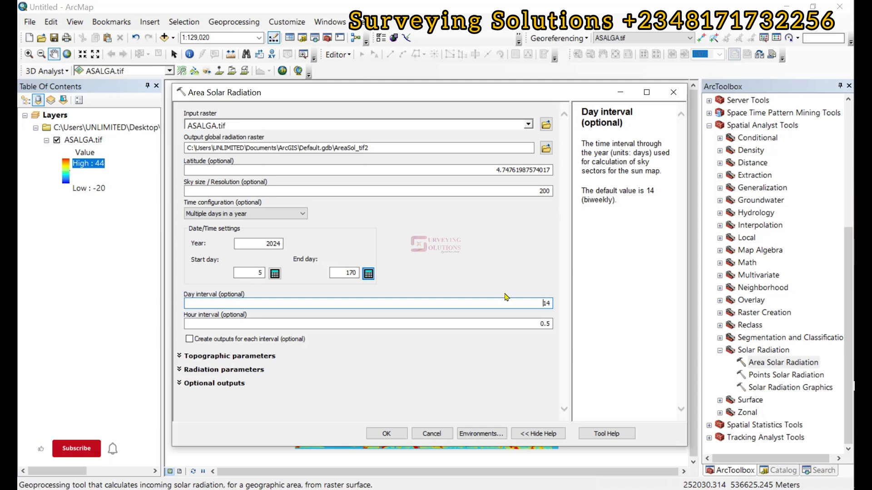
click(290, 325)
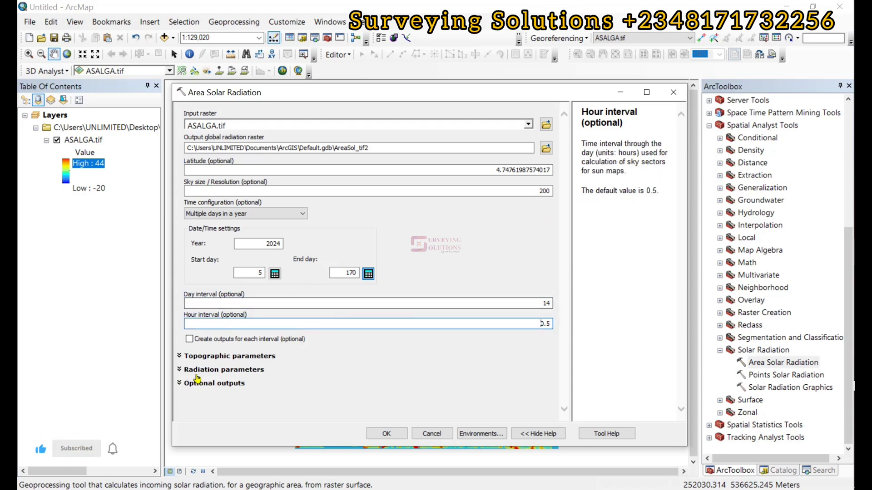
click(195, 359)
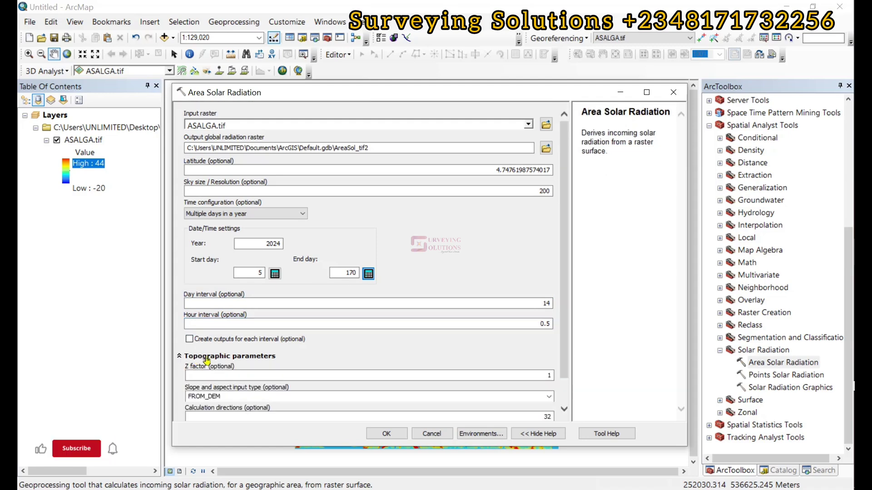
scroll(345, 345, down, 1)
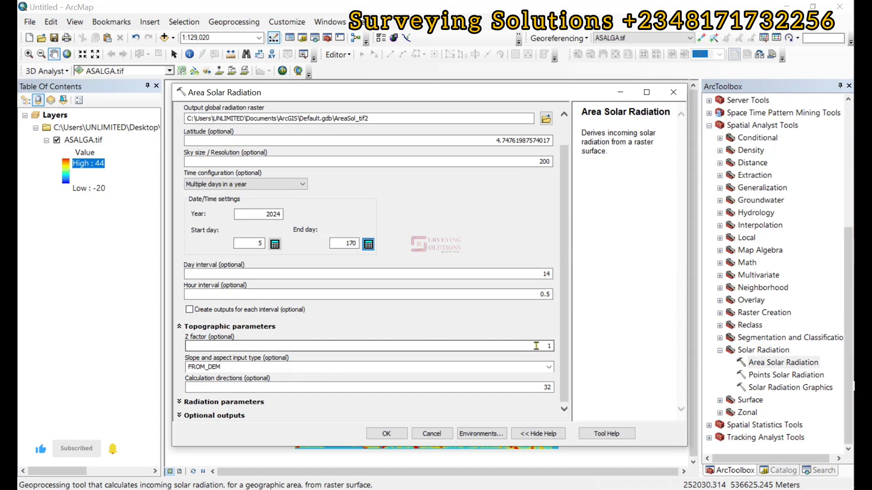
click(466, 344)
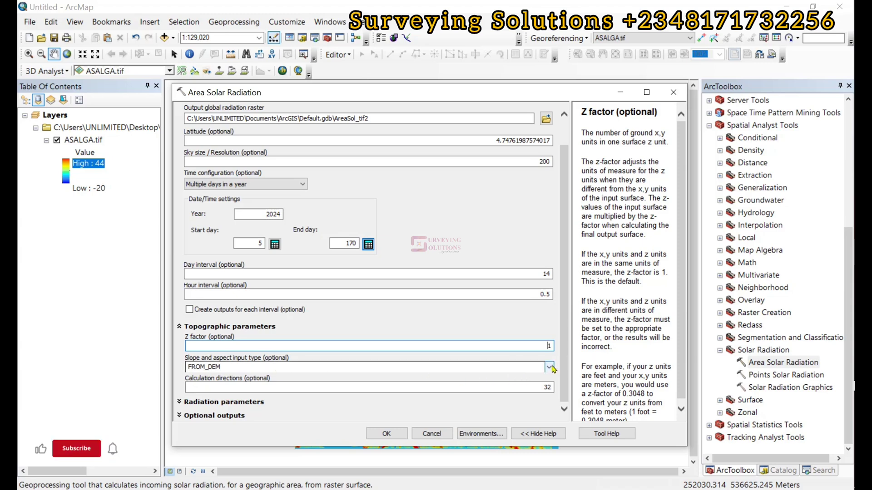
click(290, 366)
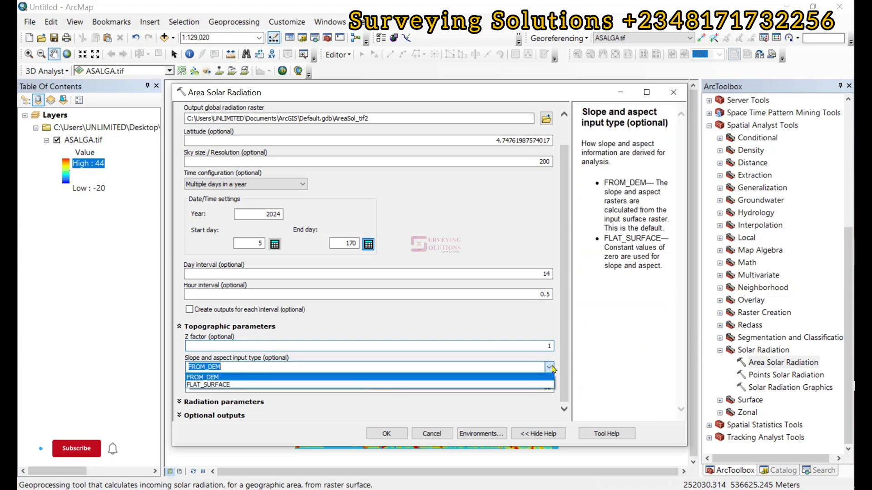
click(211, 378)
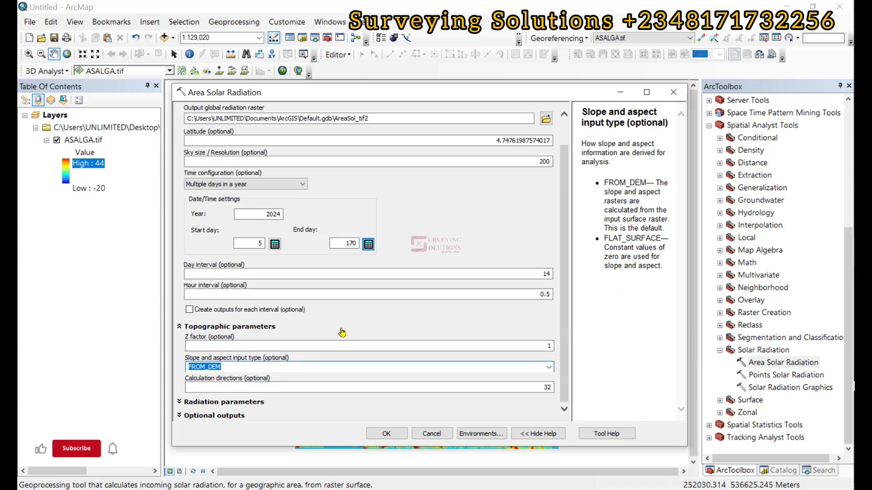
click(233, 387)
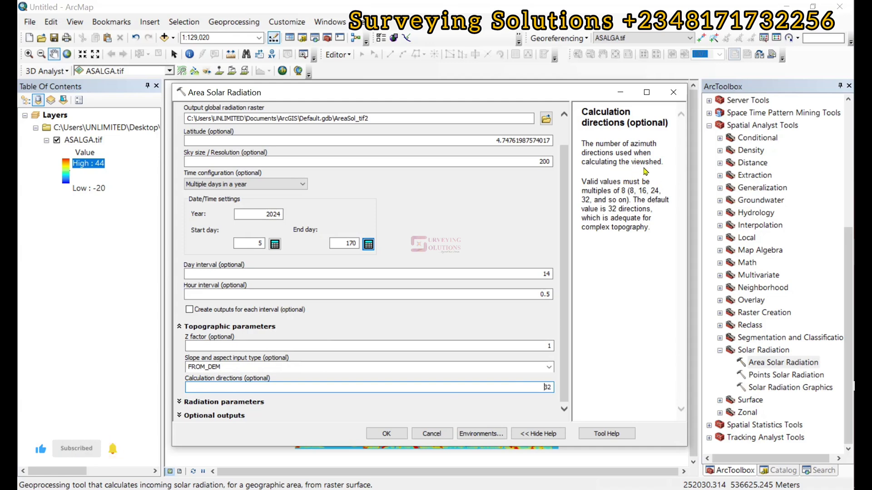
Step: Review the radiation parameters and optional outputs, and run the Area Solar Radiation tool with the chosen settings
click(197, 404)
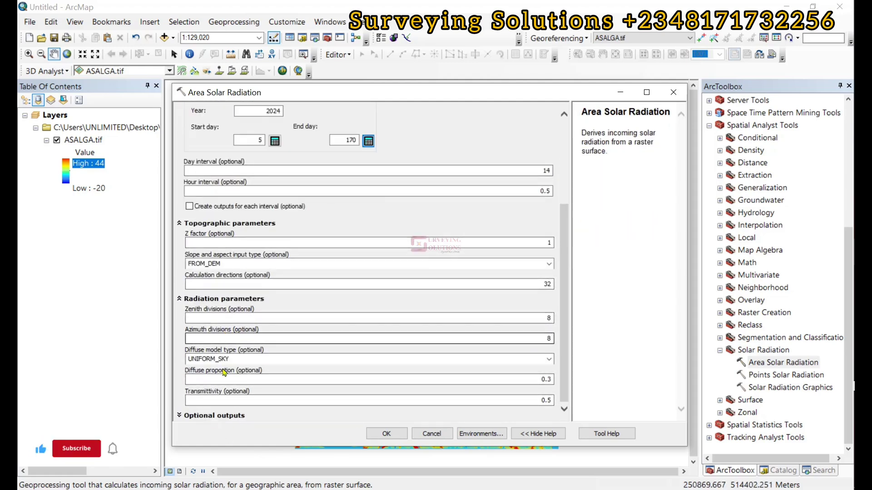
click(196, 416)
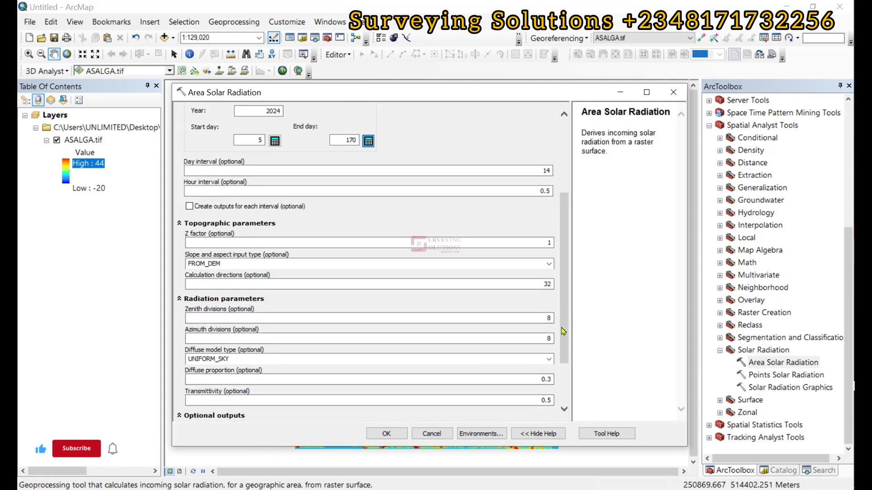
scroll(564, 411, down, 3)
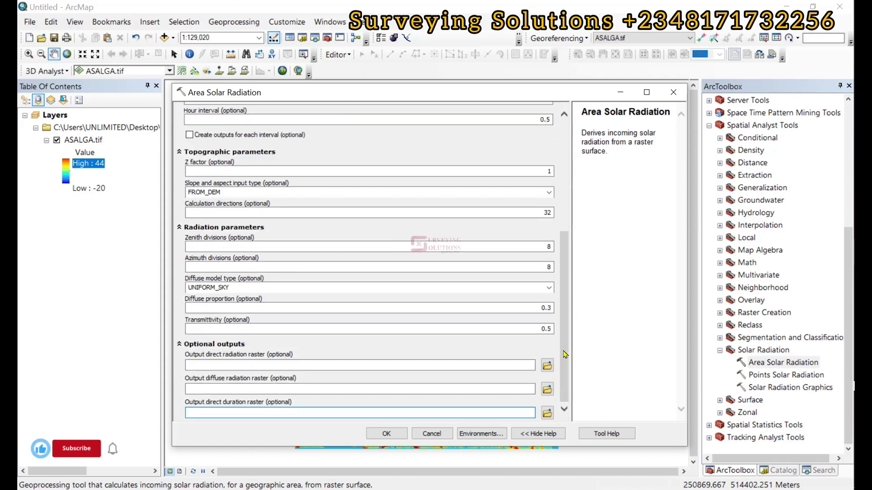
drag(563, 355, 559, 233)
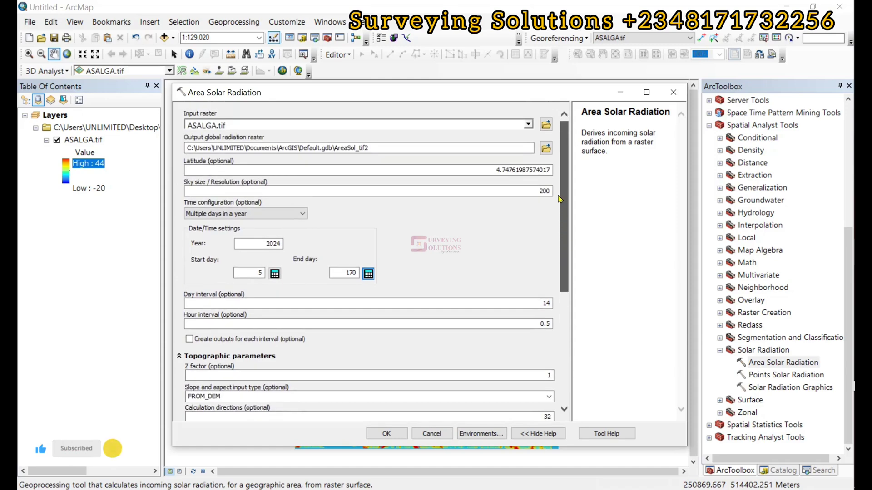
drag(560, 199, 560, 198)
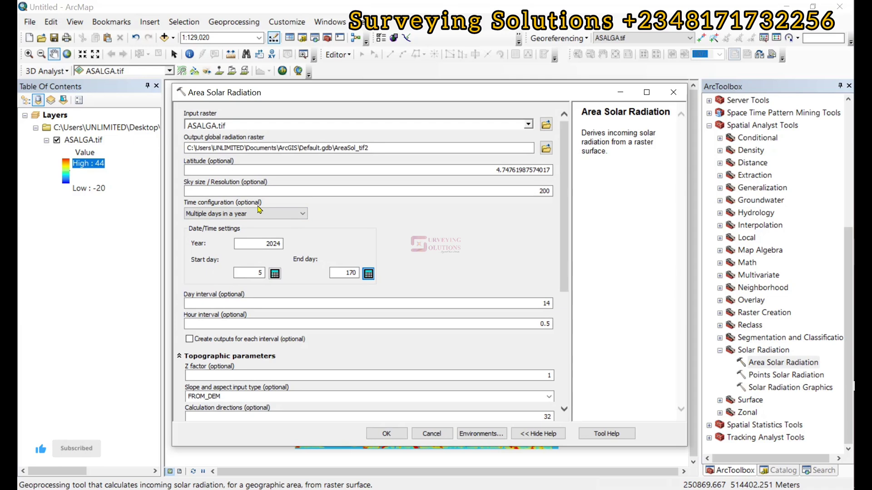
click(387, 434)
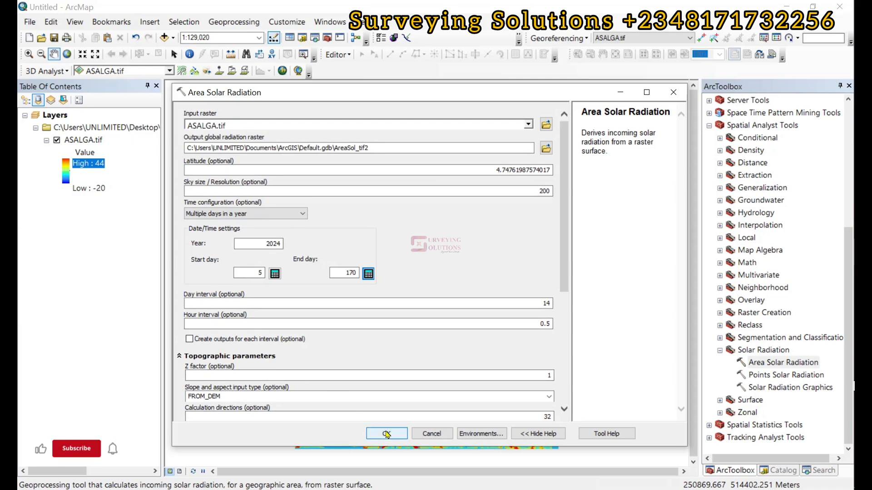
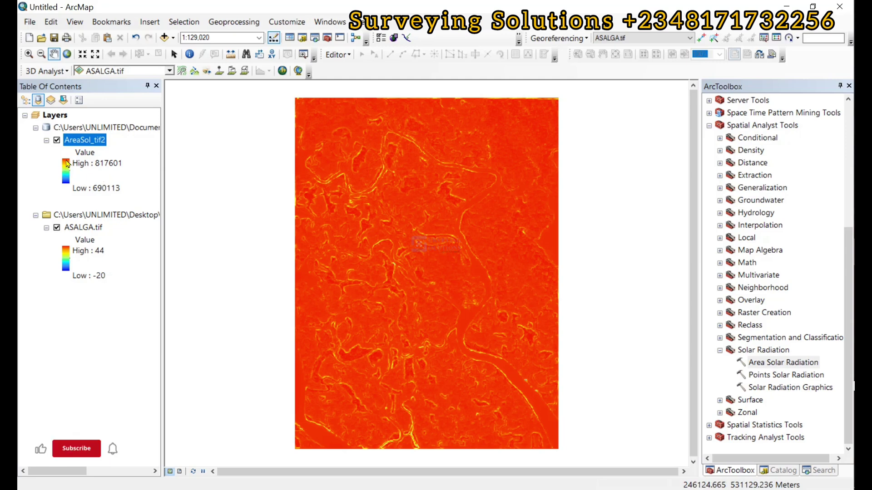
Step: Apply the full-spectrum rainbow color ramp to the AreaSol_tif2 raster and turn off its inversion
click(65, 168)
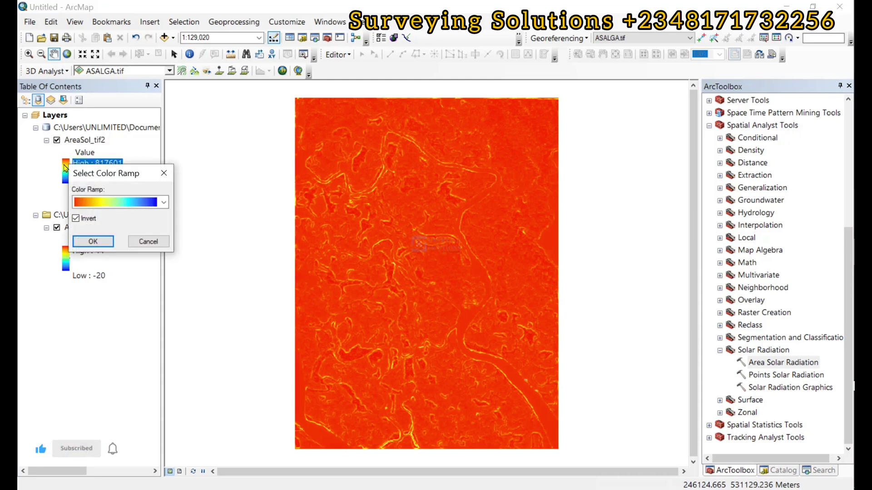
click(164, 203)
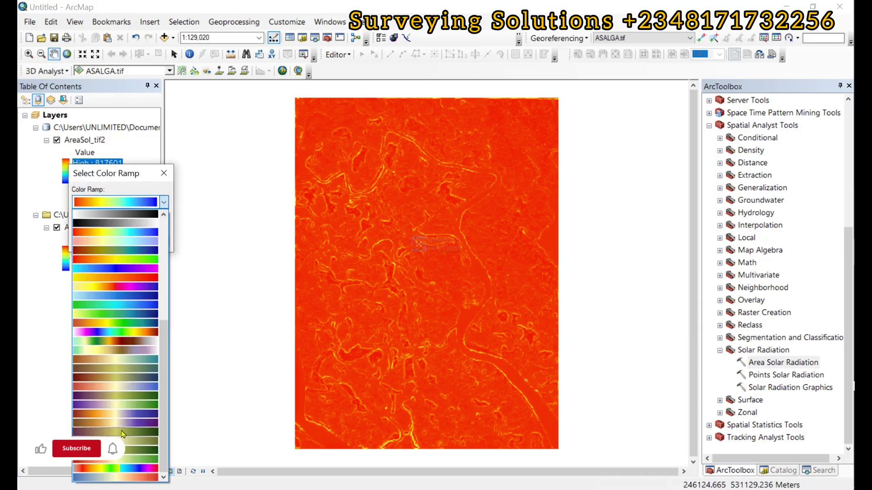
click(116, 469)
click(92, 242)
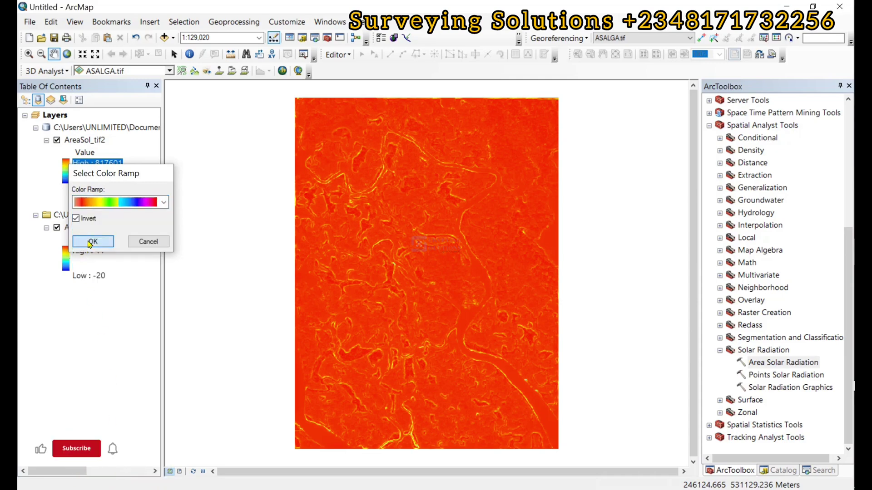
double_click(66, 175)
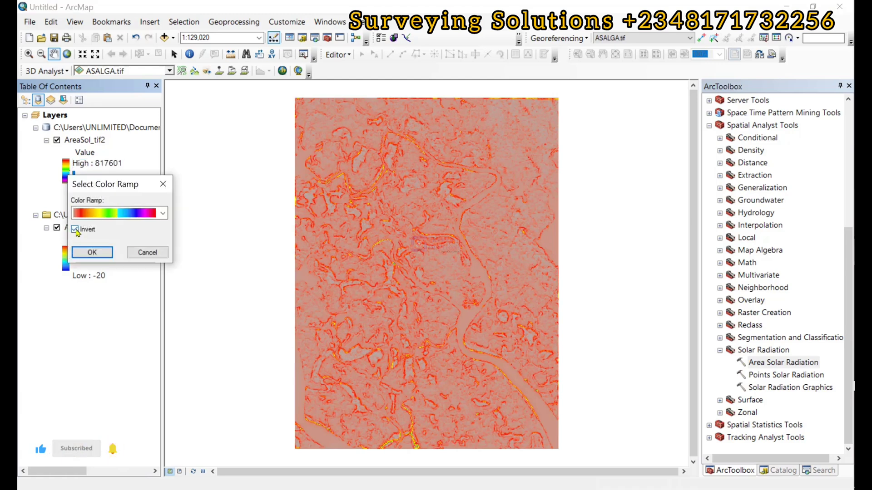
click(87, 251)
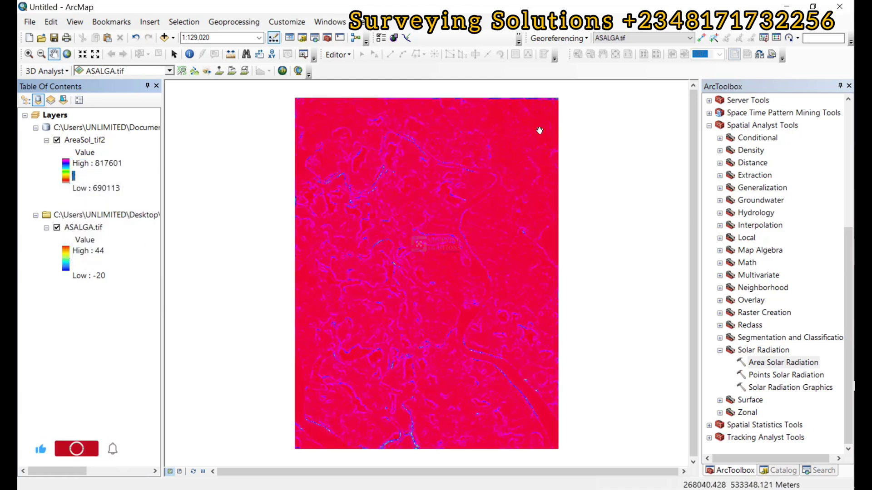
Step: Examine the radiation values along the winding river channel in the northern part of the raster at close range
scroll(390, 133, down, 1)
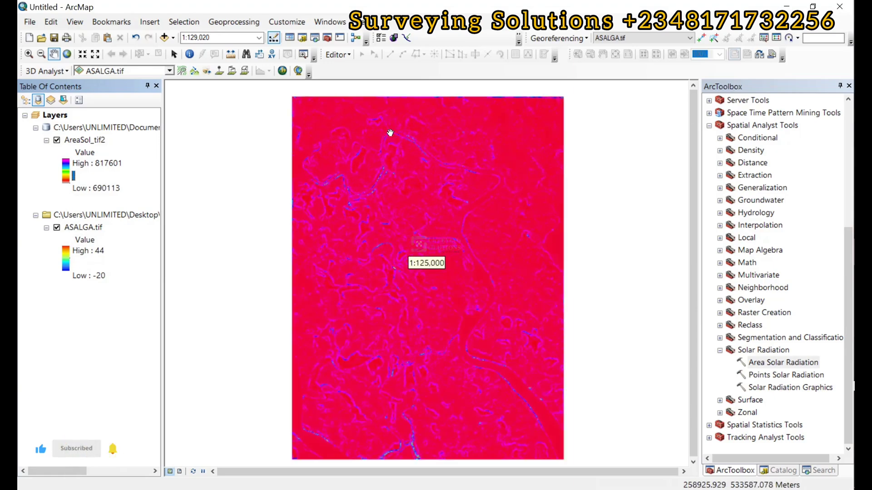
scroll(390, 133, down, 3)
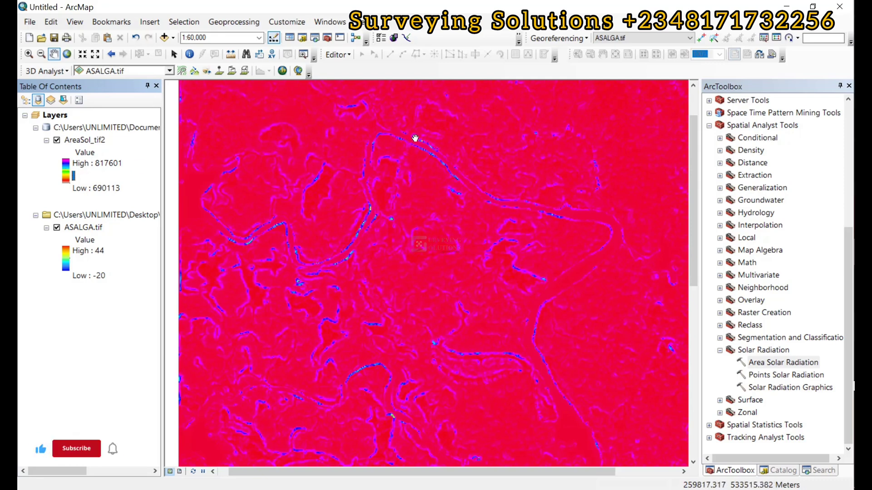
scroll(411, 140, down, 1)
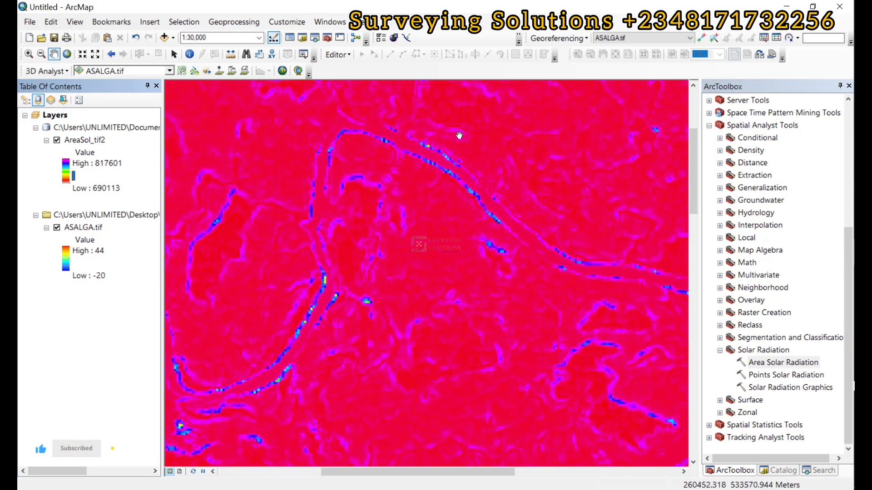
scroll(434, 123, up, 1)
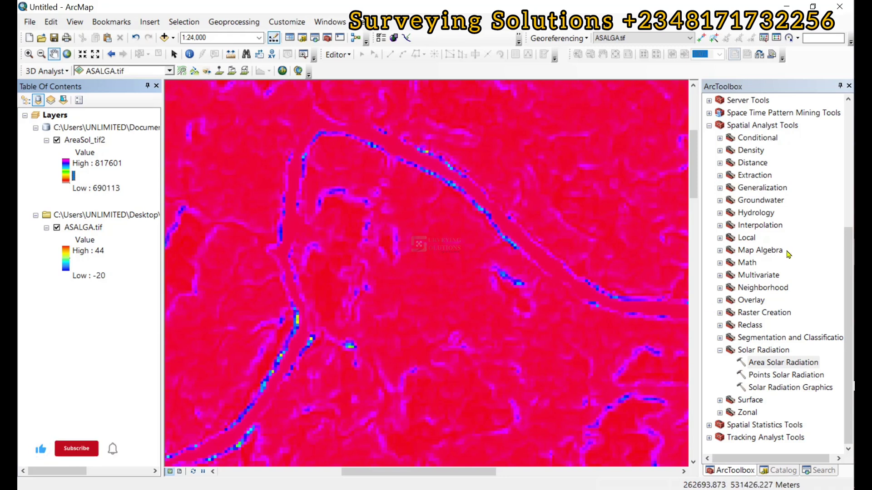
Step: Switch to the Solar Radiation Modeling document in Word and read its interpretation of results and units of measurement
key(alt+Tab)
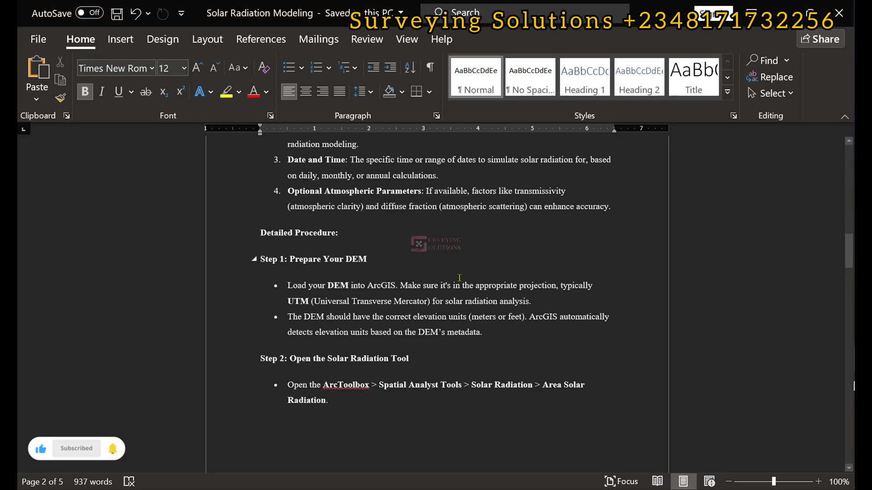
scroll(472, 280, up, 6)
scroll(473, 280, up, 8)
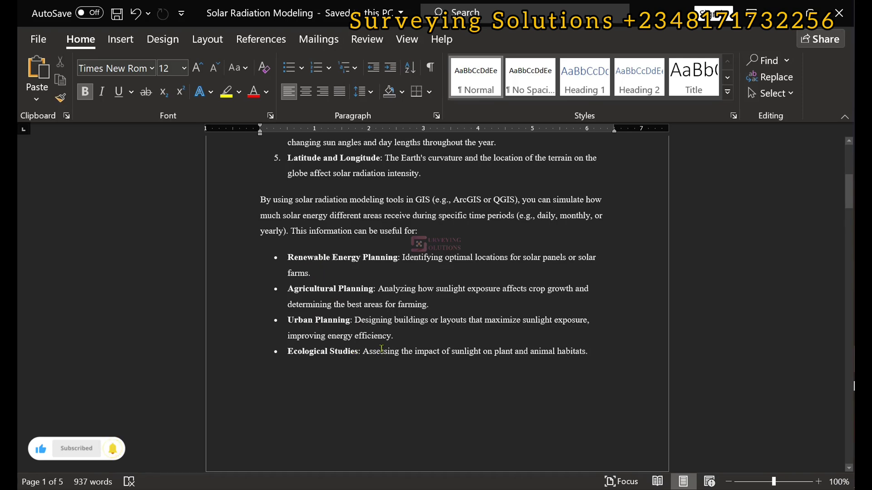
scroll(381, 349, down, 10)
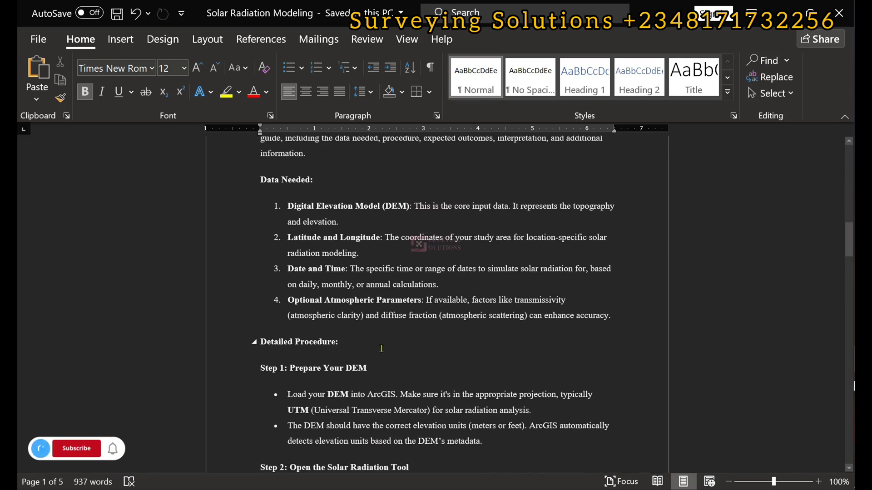
scroll(381, 348, down, 20)
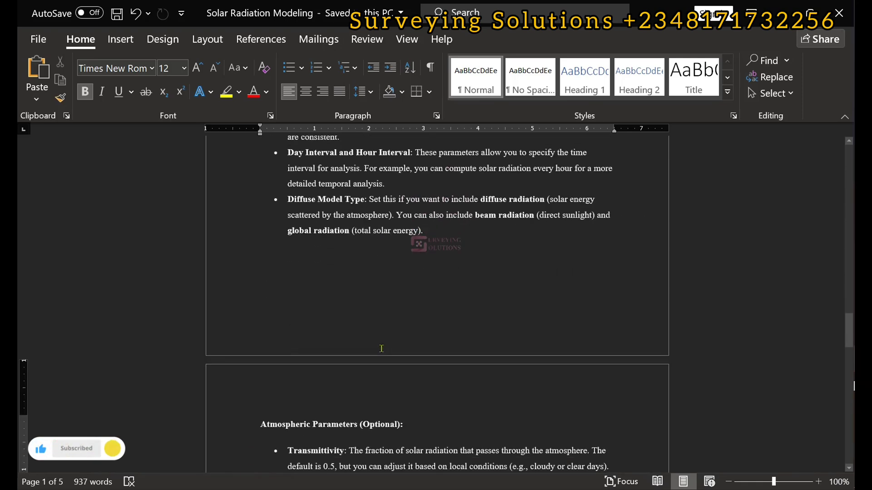
scroll(382, 349, up, 10)
scroll(382, 349, down, 20)
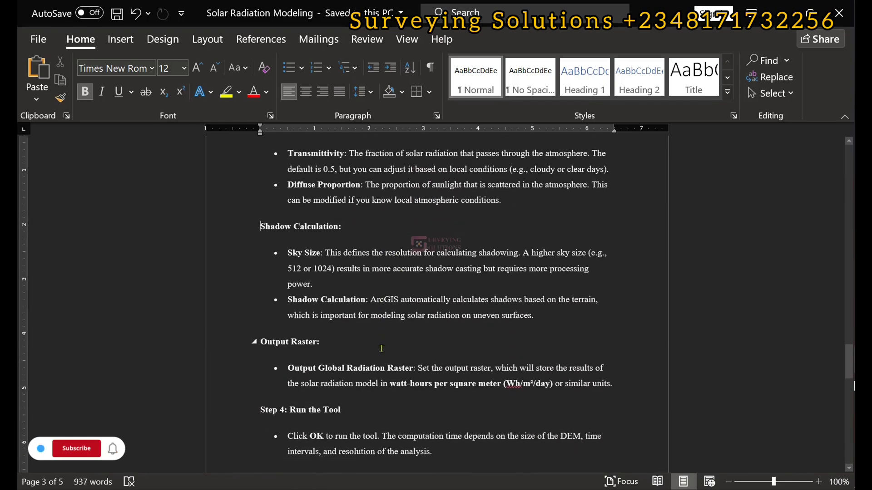
scroll(381, 349, down, 15)
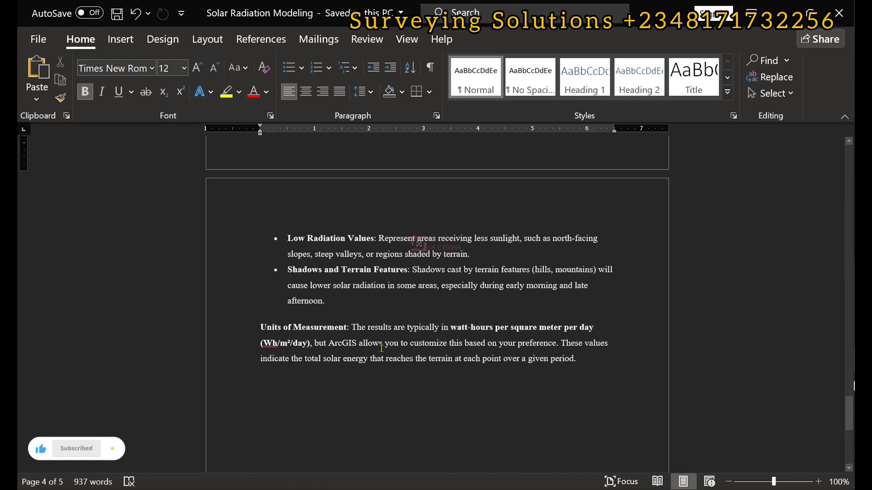
scroll(381, 349, up, 3)
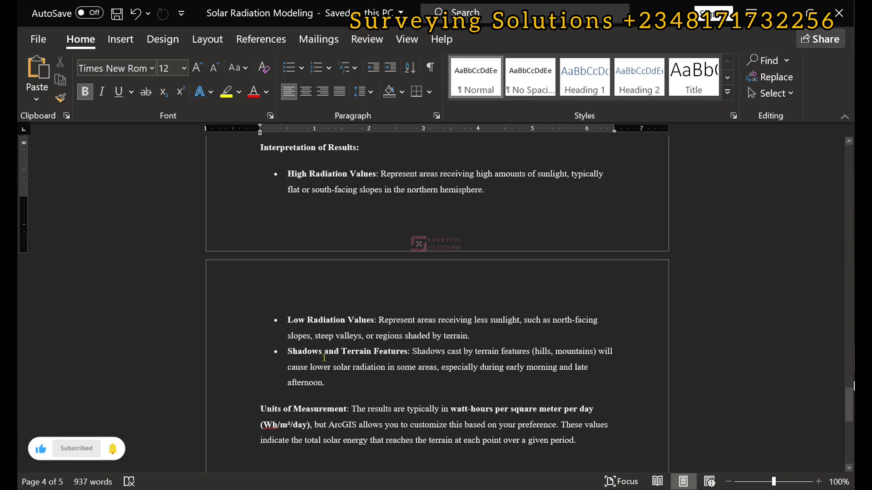
scroll(327, 354, down, 1)
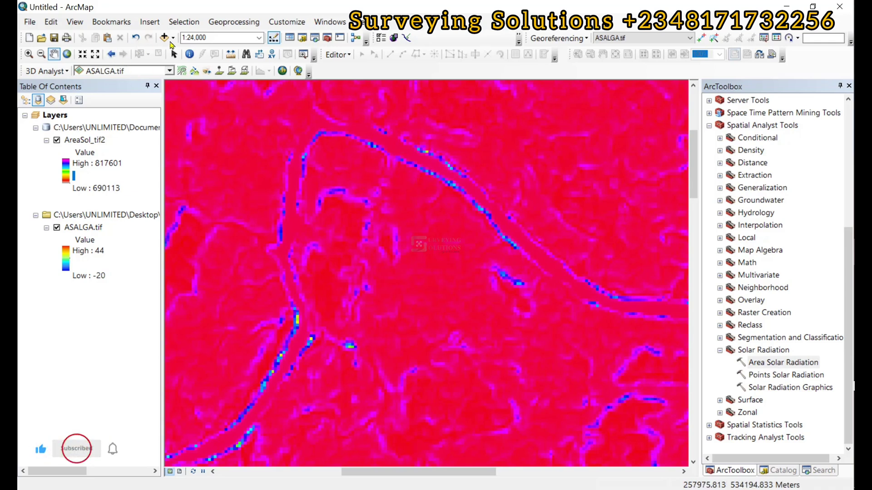
Step: Identify the AreaSol_tif2 pixel values in the red area inside the river bend, on the blue channel edge, and southeast of the channel's lower stretch
click(194, 55)
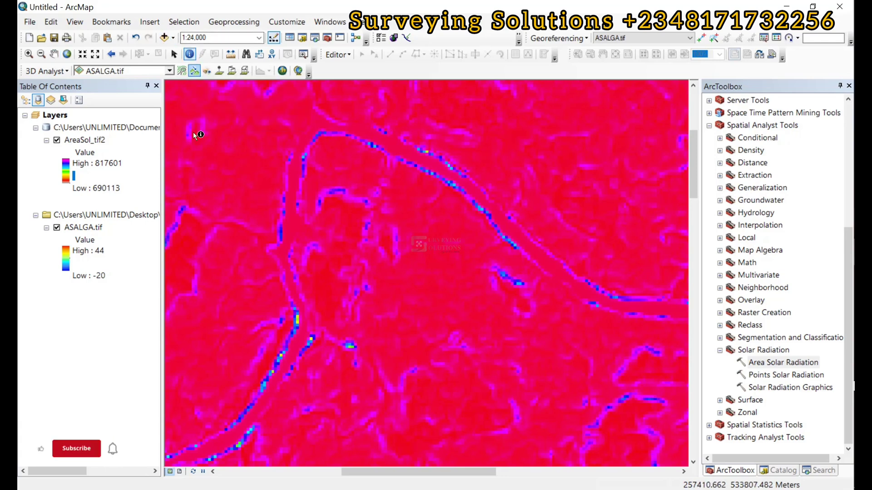
click(463, 261)
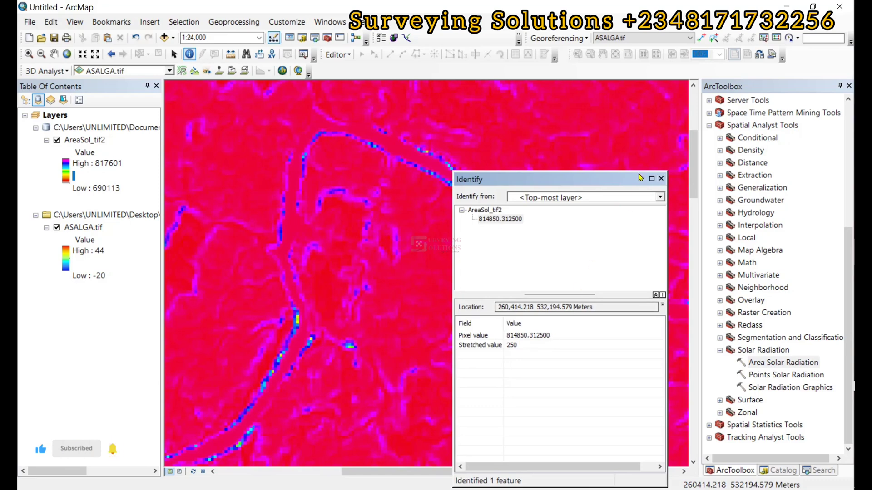
click(662, 179)
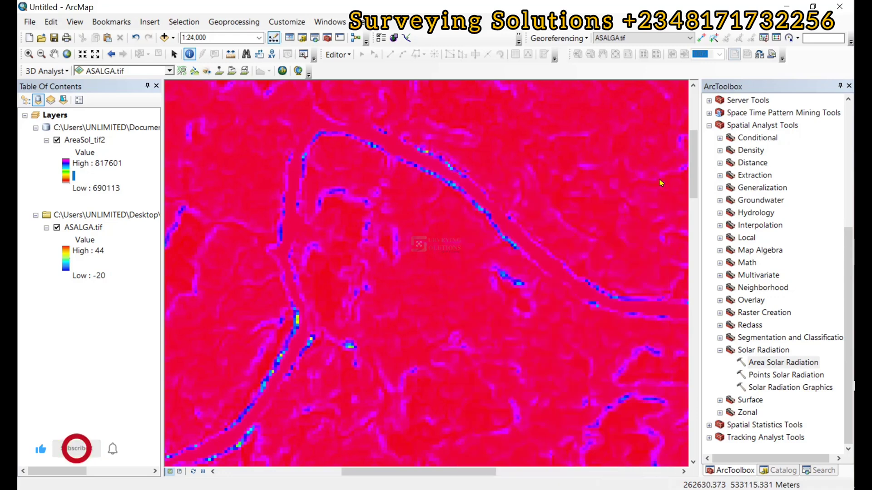
click(481, 212)
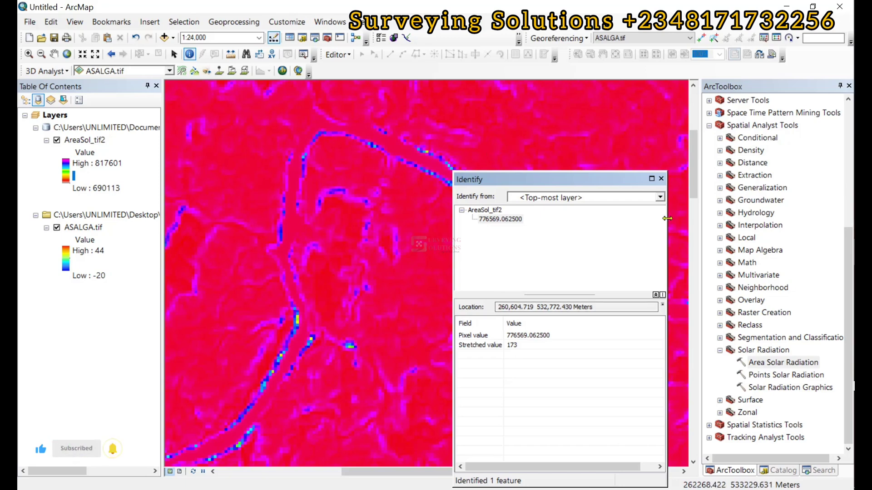
click(659, 178)
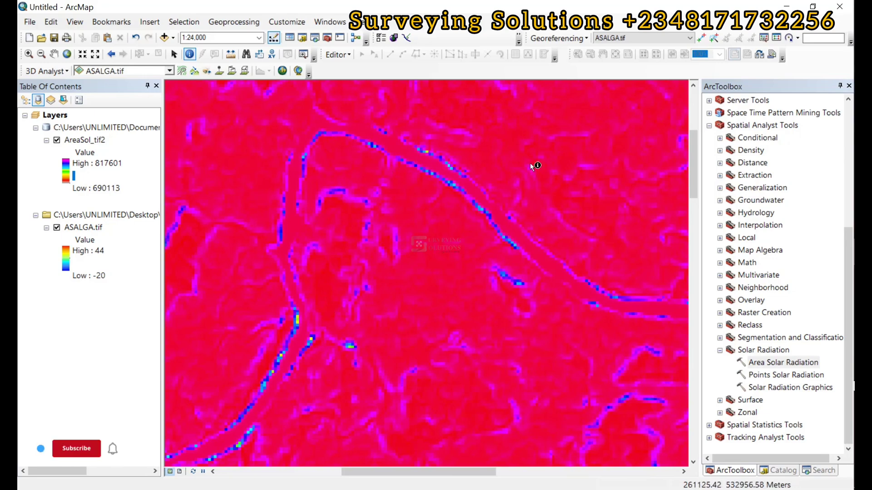
click(312, 406)
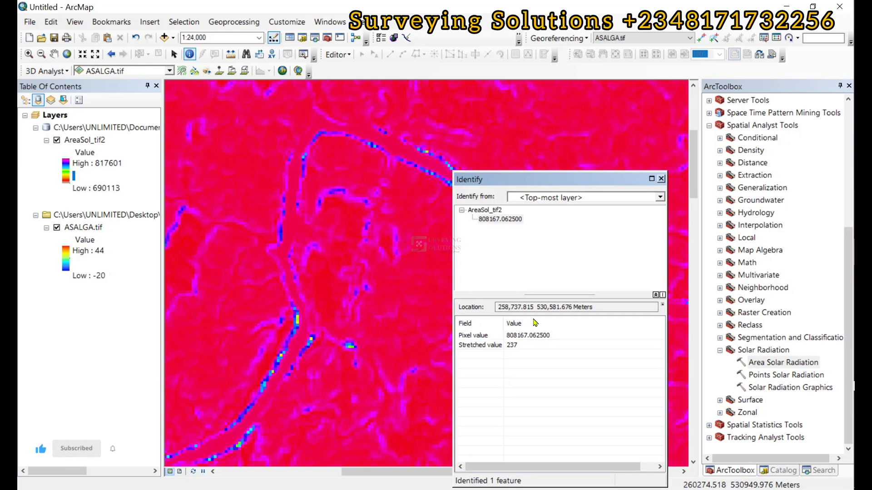
click(661, 179)
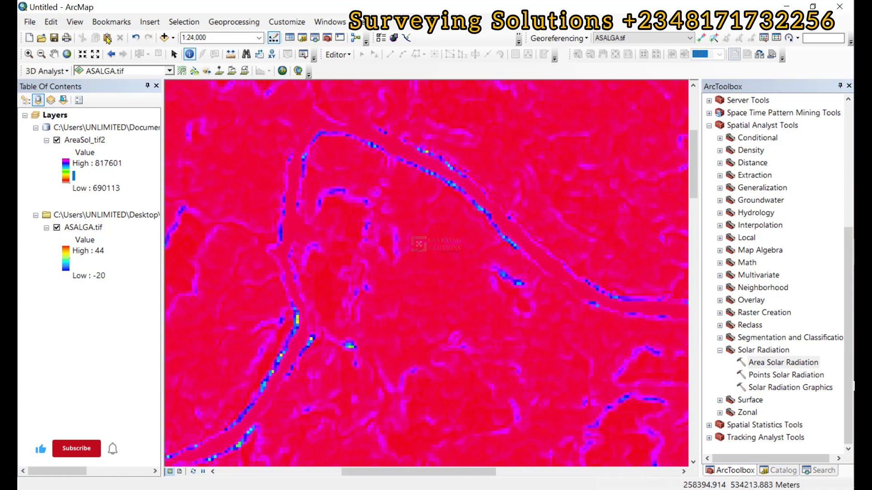
click(54, 55)
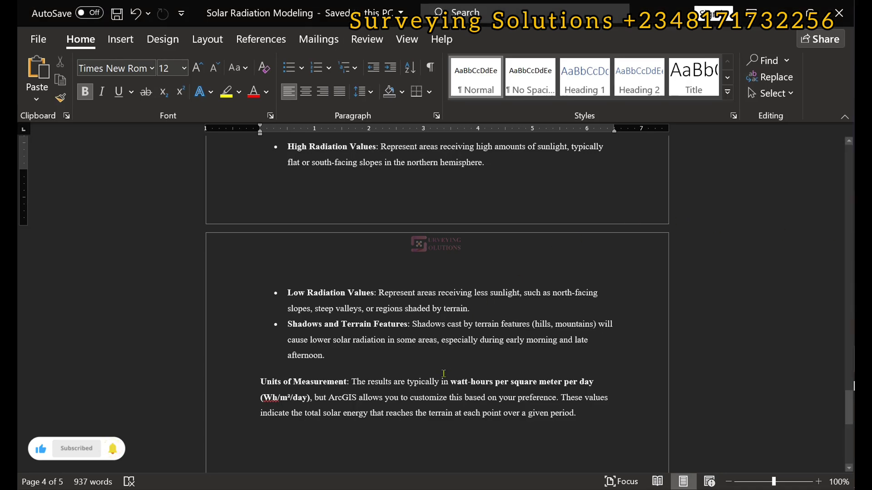
Step: Review the document from the units of measurement back through the tool procedure to the factors and uses of solar radiation modeling
scroll(444, 373, down, 3)
scroll(444, 374, up, 8)
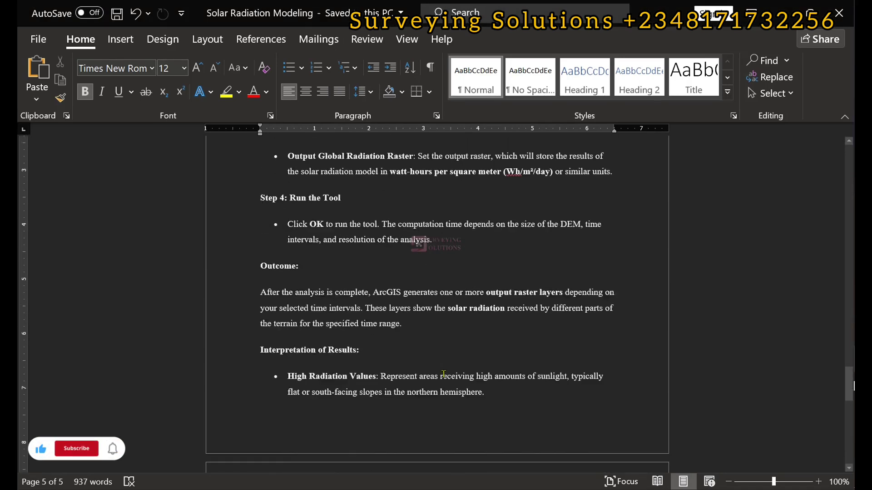
scroll(444, 373, up, 15)
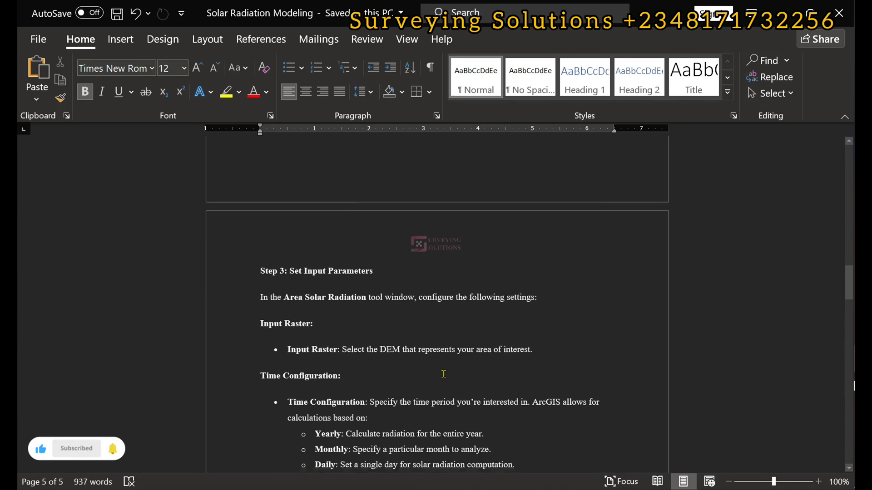
scroll(444, 374, up, 20)
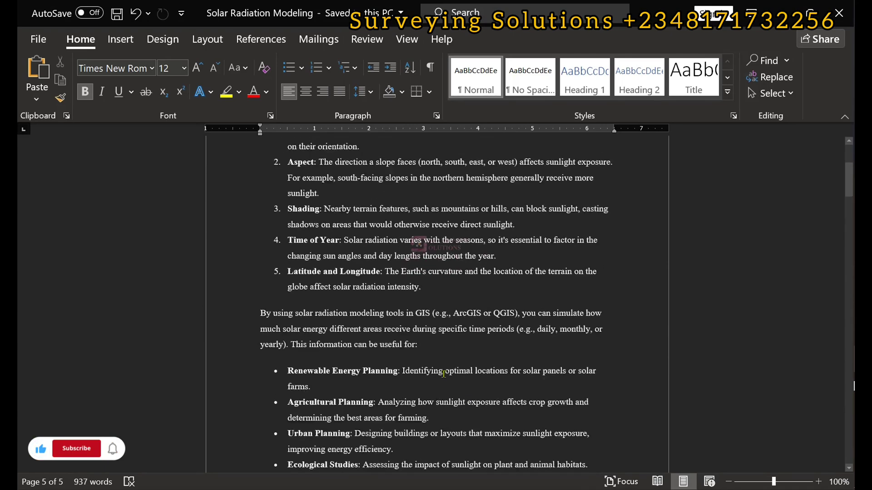
scroll(444, 373, up, 3)
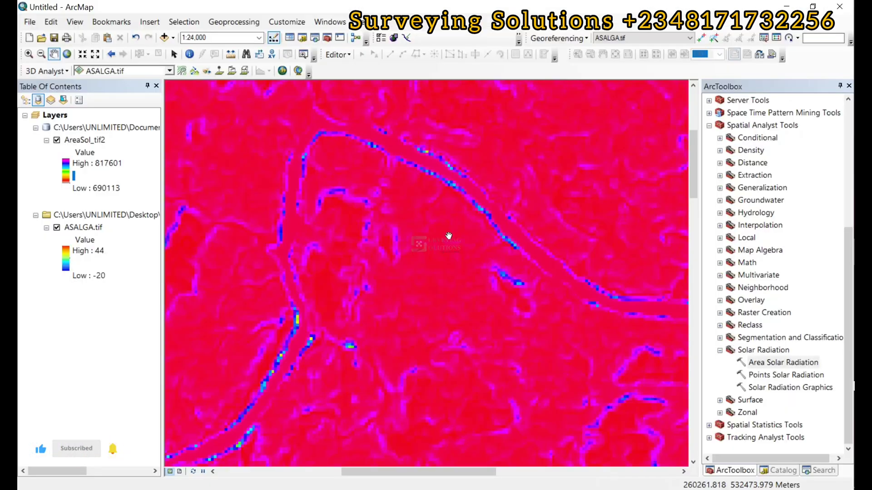